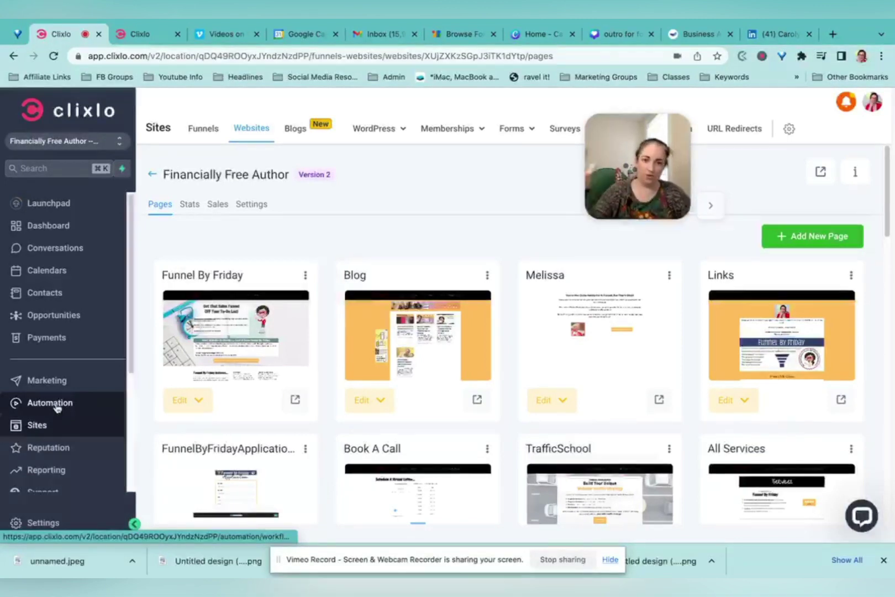
# Go to Automation and bring up the new-workflow template picker
pyautogui.click(58, 408)
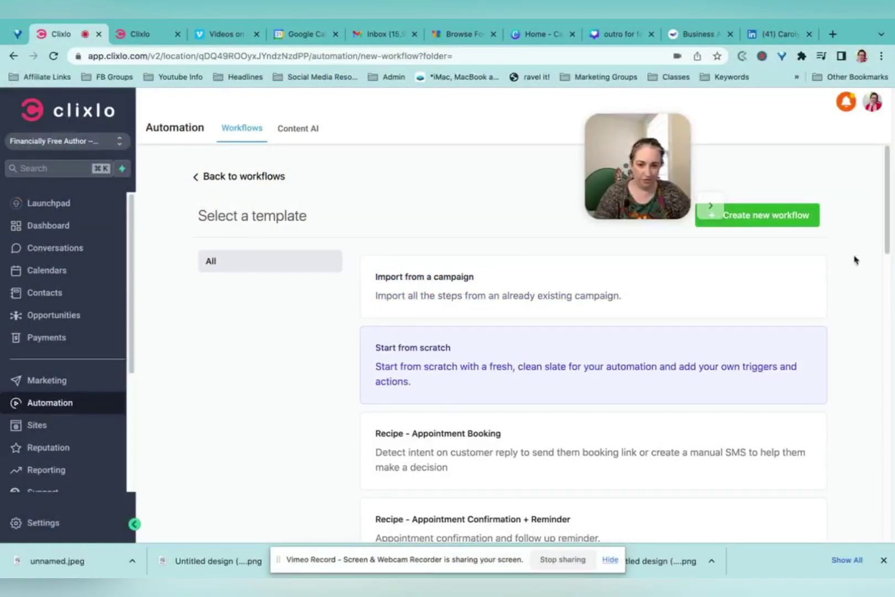
# Start a blank workflow from scratch and rename it 'test'
pyautogui.click(776, 214)
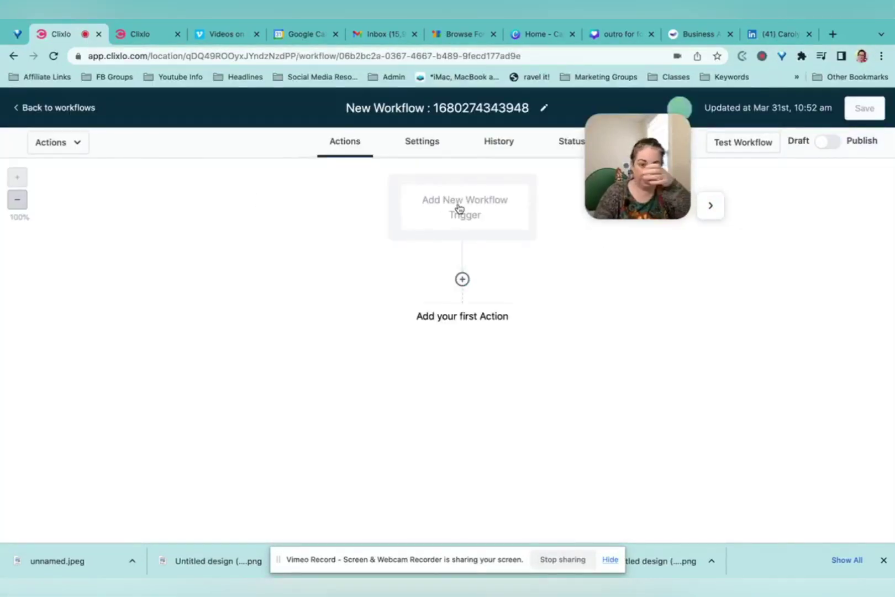
pyautogui.click(458, 208)
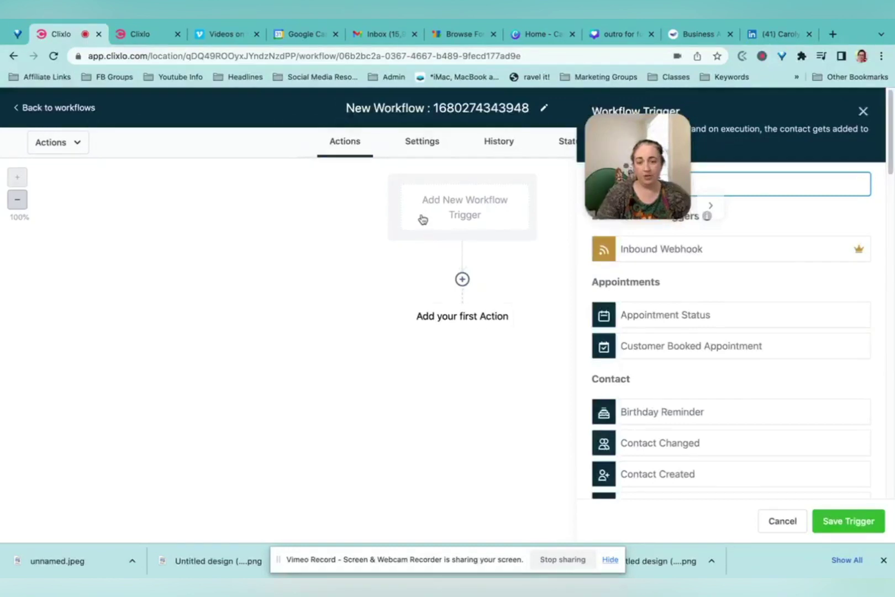
pyautogui.click(503, 106)
pyautogui.hotkey('ctrl', 'a')
pyautogui.write('test')
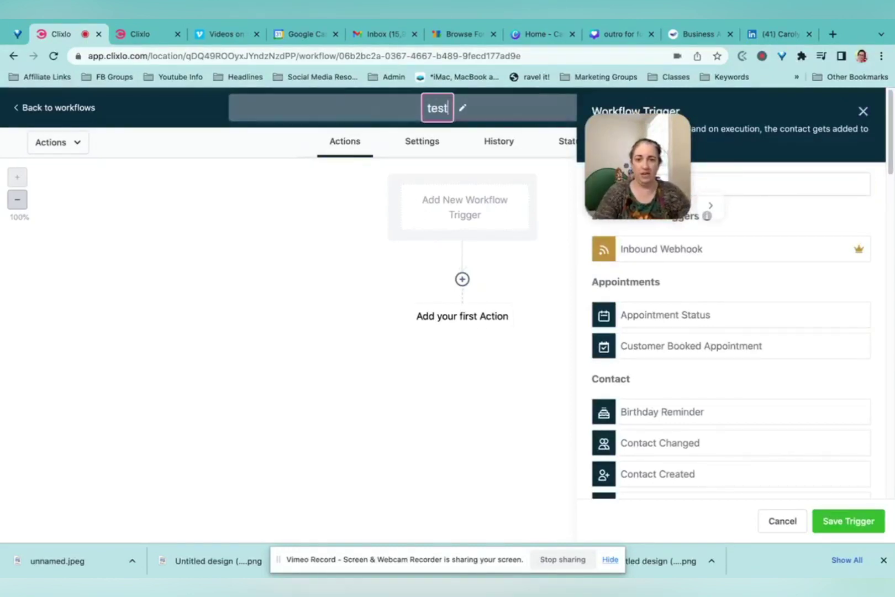
pyautogui.click(361, 224)
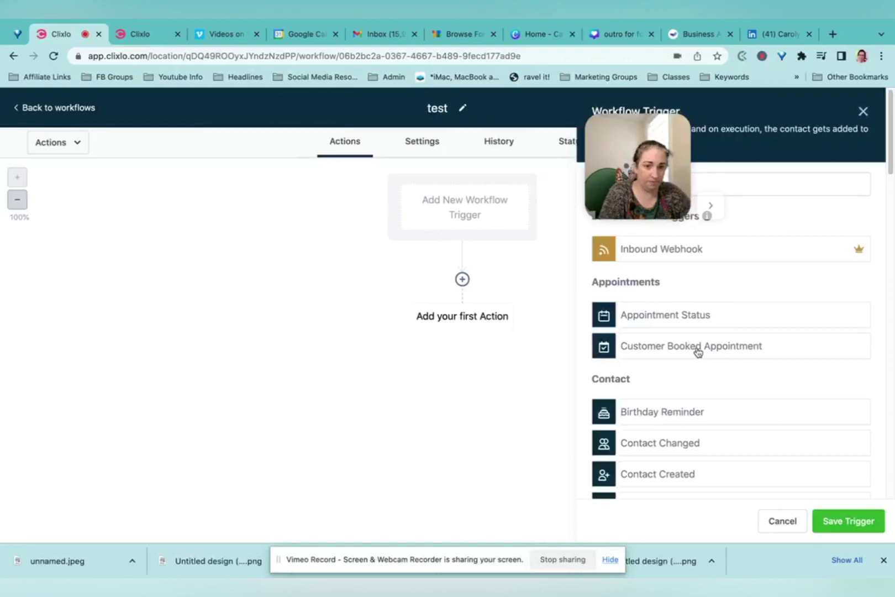
# Scroll through the available workflow triggers to find Survey Submitted
pyautogui.scroll(-5, 768, 364)
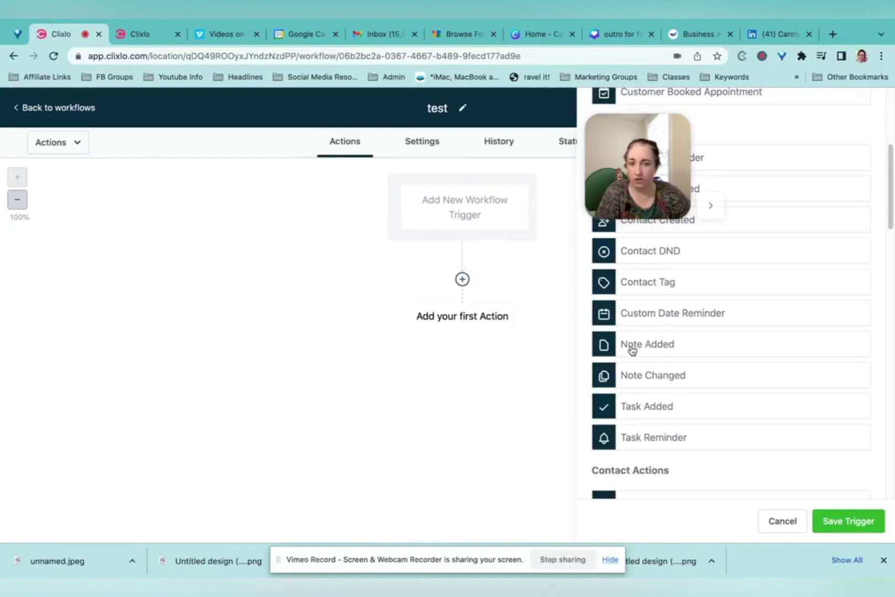
pyautogui.scroll(-2, 721, 341)
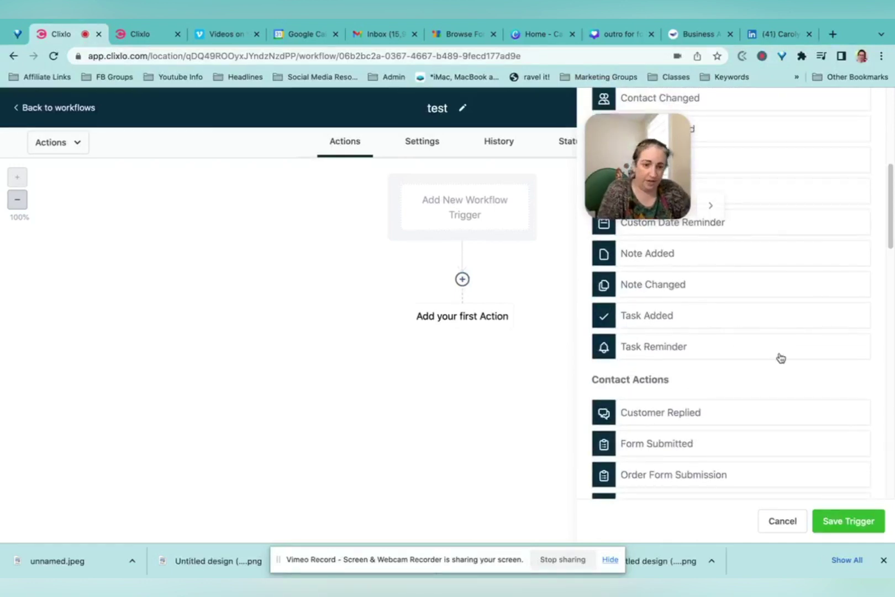
pyautogui.scroll(-2, 779, 359)
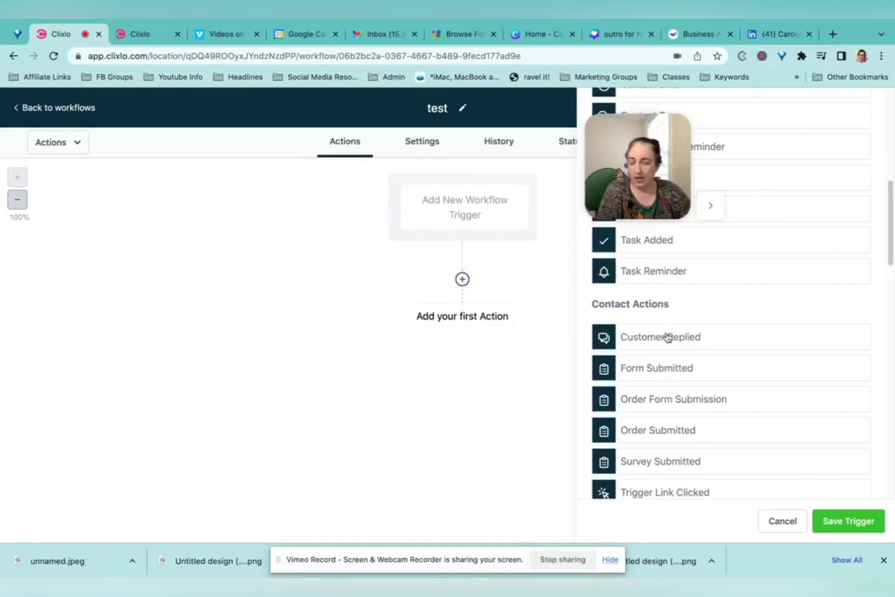
pyautogui.scroll(-2, 809, 372)
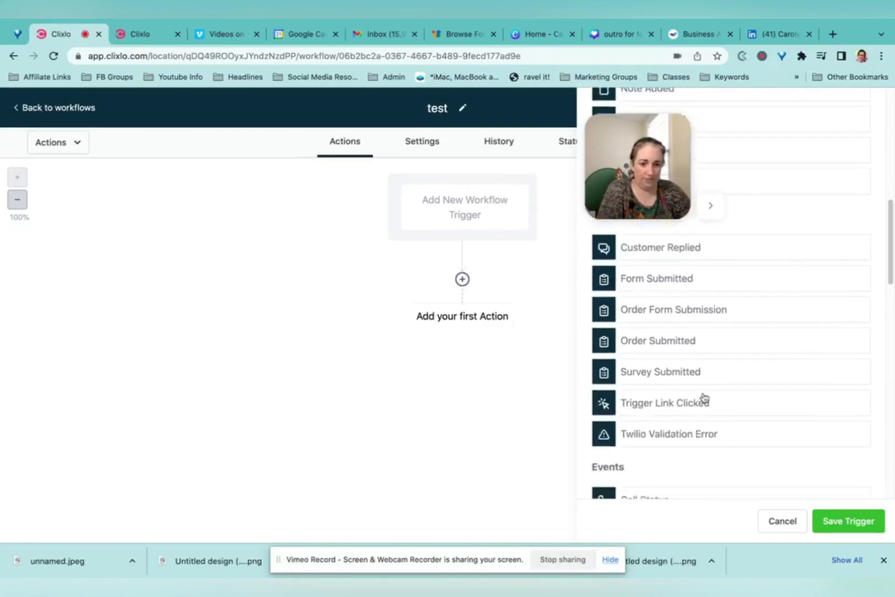
pyautogui.scroll(-2, 763, 309)
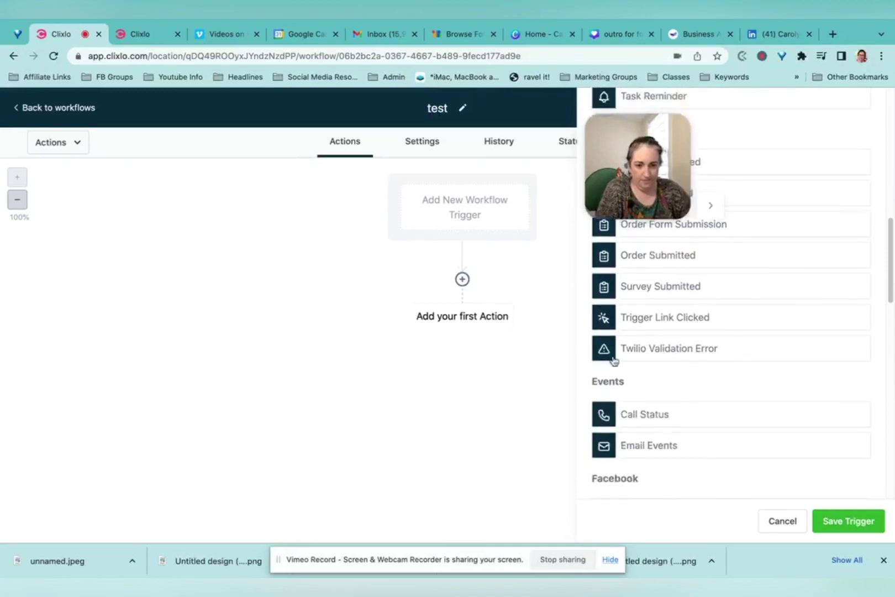
pyautogui.scroll(-1, 614, 360)
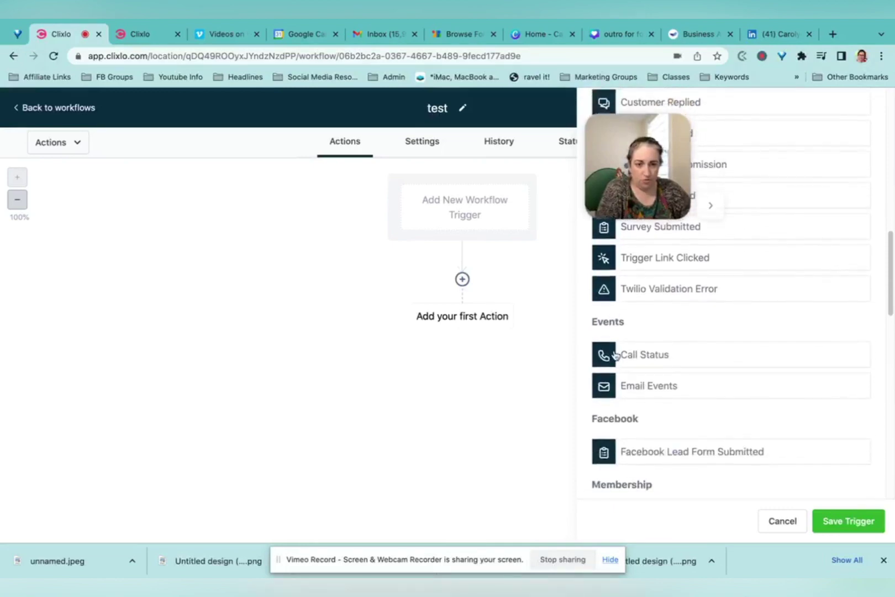
pyautogui.scroll(2, 609, 354)
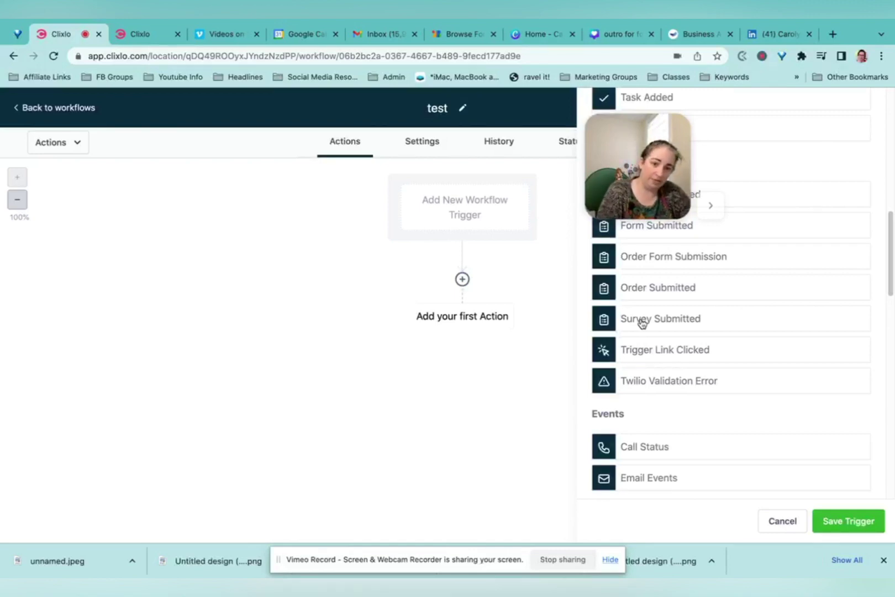
pyautogui.scroll(-5, 718, 354)
pyautogui.scroll(-10, 735, 362)
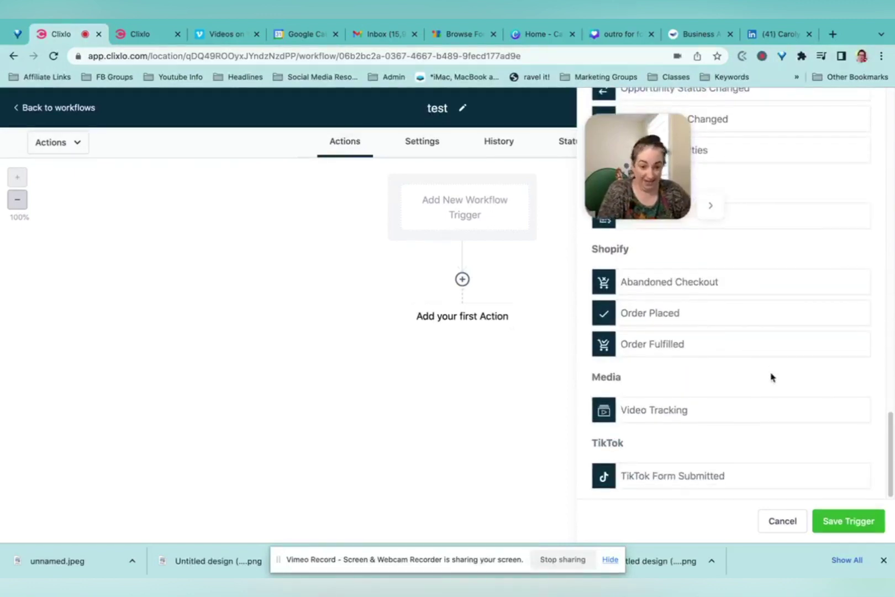
pyautogui.scroll(10, 702, 471)
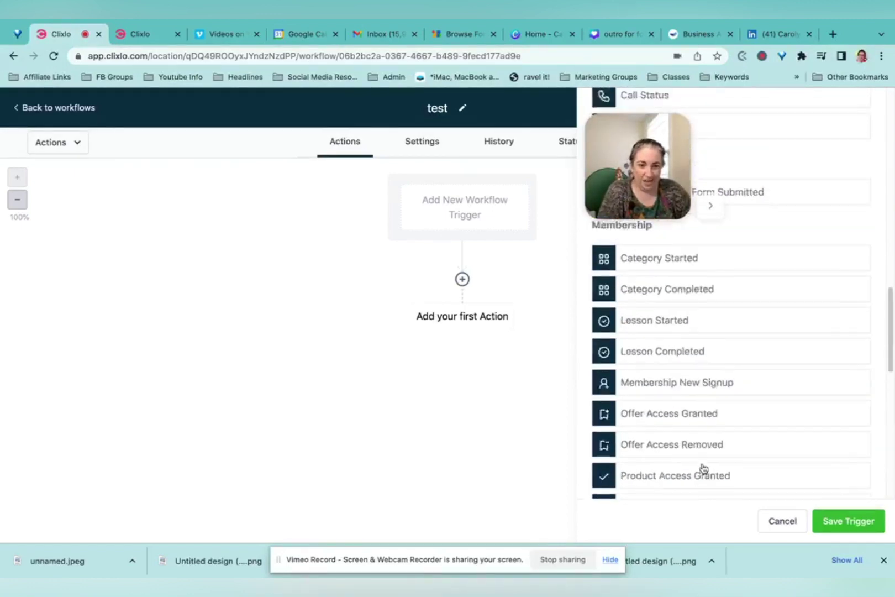
pyautogui.scroll(5, 632, 414)
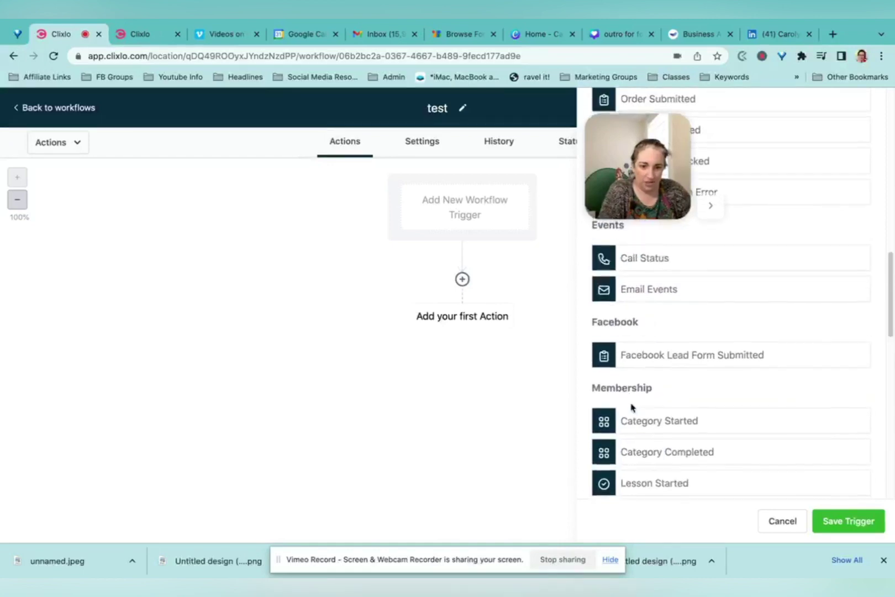
pyautogui.scroll(2, 632, 407)
# Choose the Survey Submitted trigger, filtered to Survey is 'Funnel By Friday Application'
pyautogui.click(636, 330)
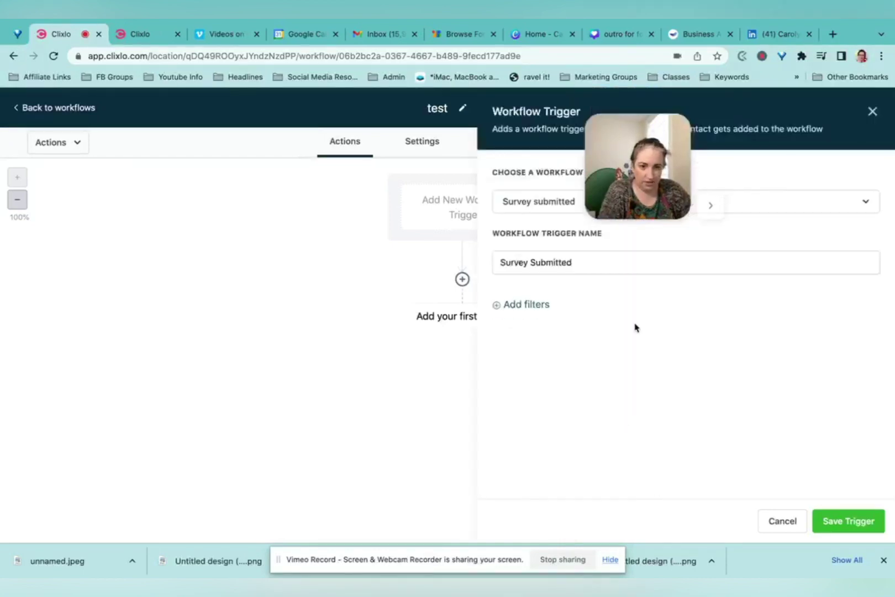
pyautogui.click(533, 260)
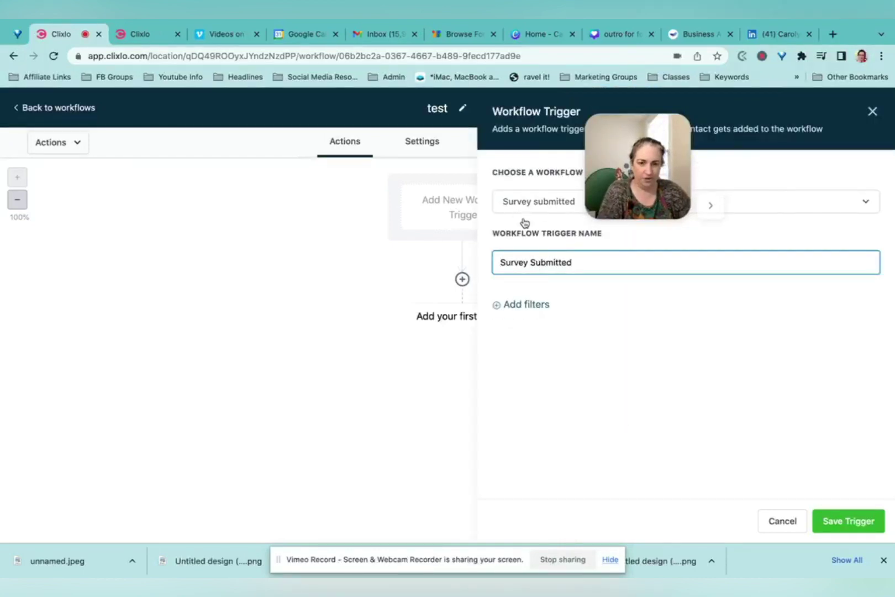
pyautogui.click(534, 307)
pyautogui.click(538, 319)
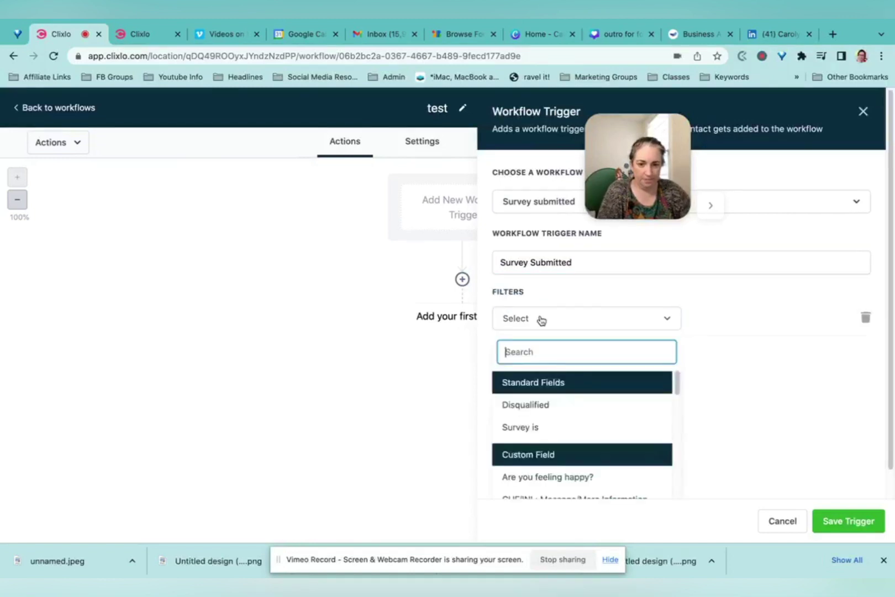
pyautogui.click(534, 427)
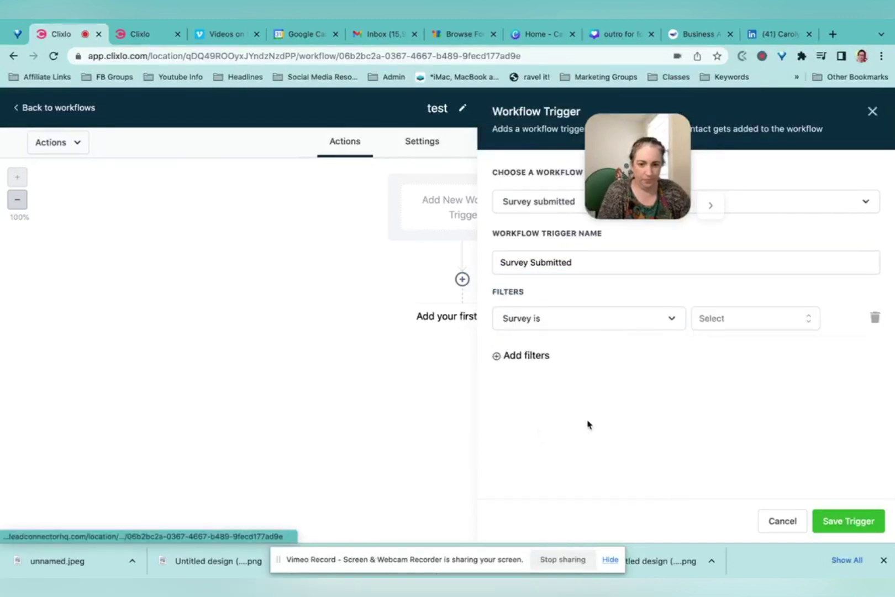
pyautogui.click(733, 319)
pyautogui.click(739, 401)
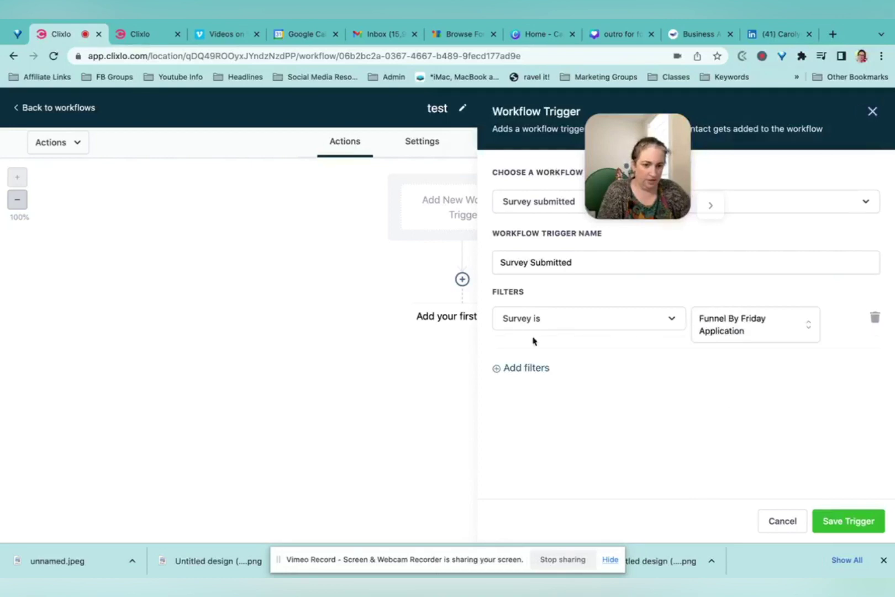
# Delete the empty second filter condition that blocked saving the trigger
pyautogui.click(523, 369)
pyautogui.click(523, 374)
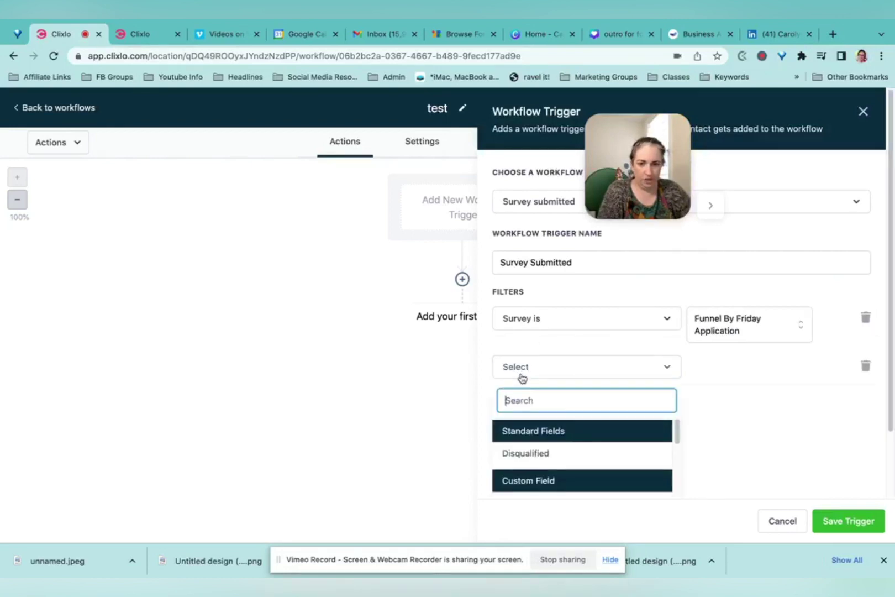
pyautogui.scroll(-5, 554, 461)
pyautogui.scroll(5, 554, 465)
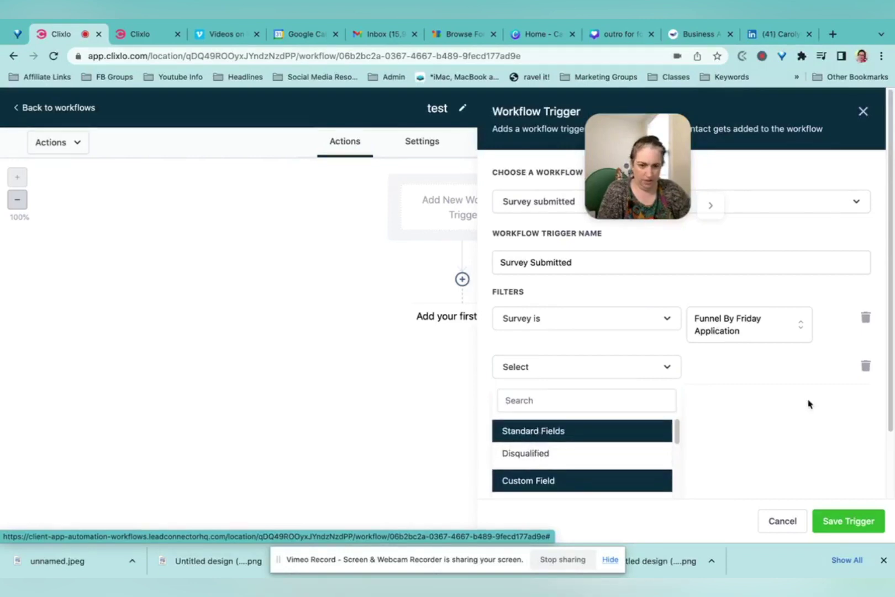
pyautogui.click(525, 338)
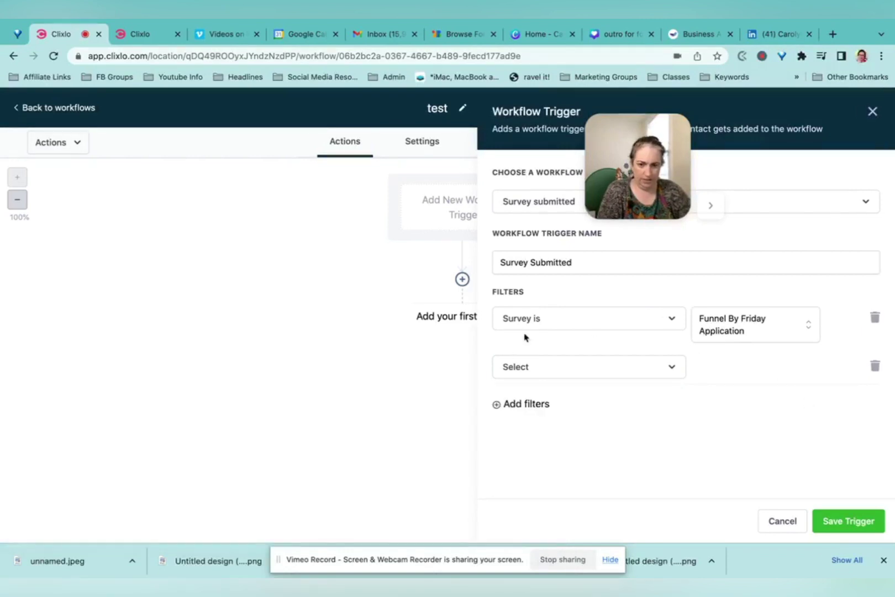
pyautogui.click(557, 369)
pyautogui.click(783, 371)
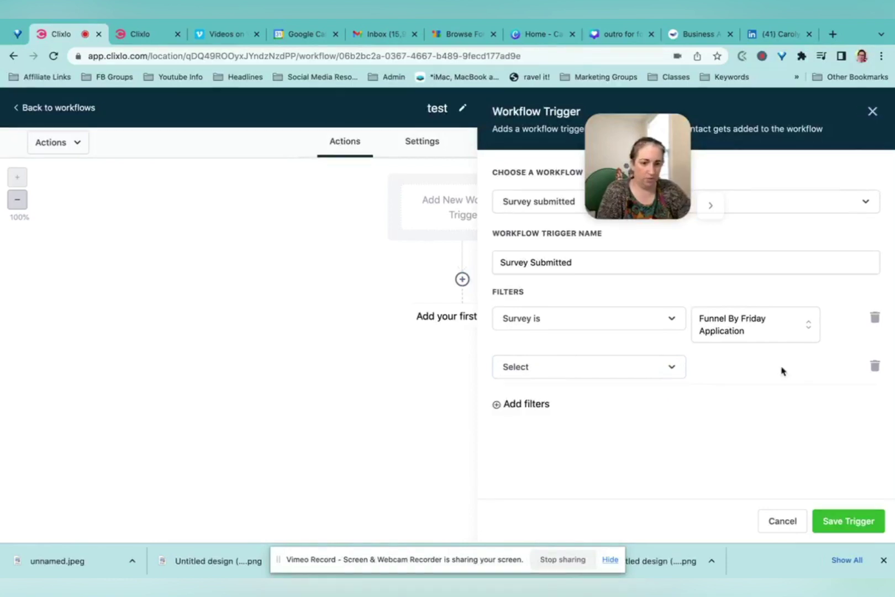
pyautogui.click(865, 519)
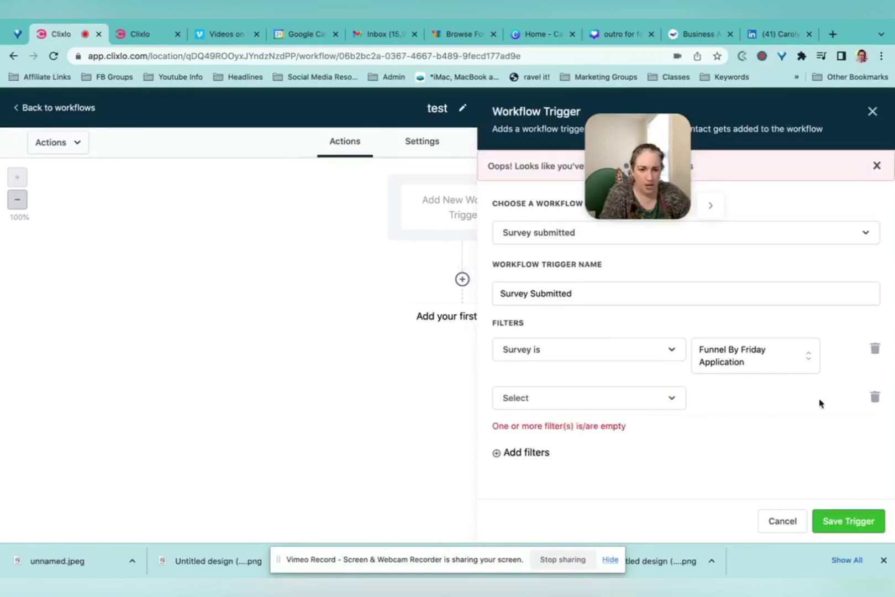
pyautogui.click(876, 397)
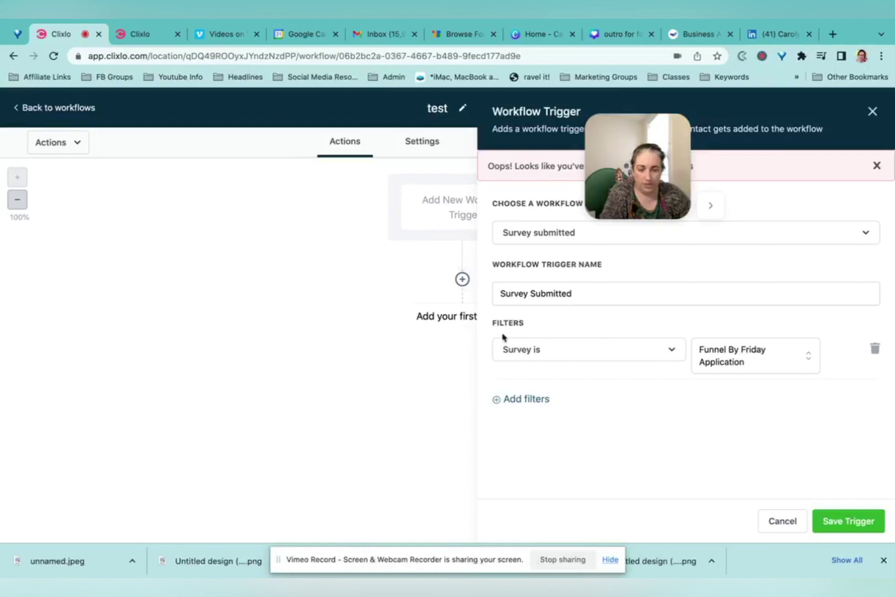
# Save the trigger and add an SMS step using the '*WF# A-101-1.SMS: [ADD VCARD]' template
pyautogui.click(849, 521)
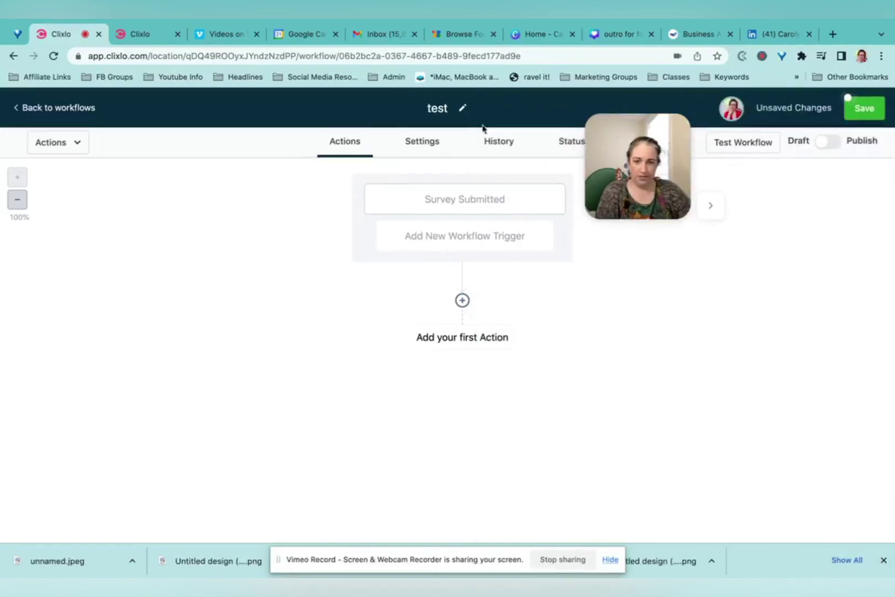
pyautogui.click(463, 300)
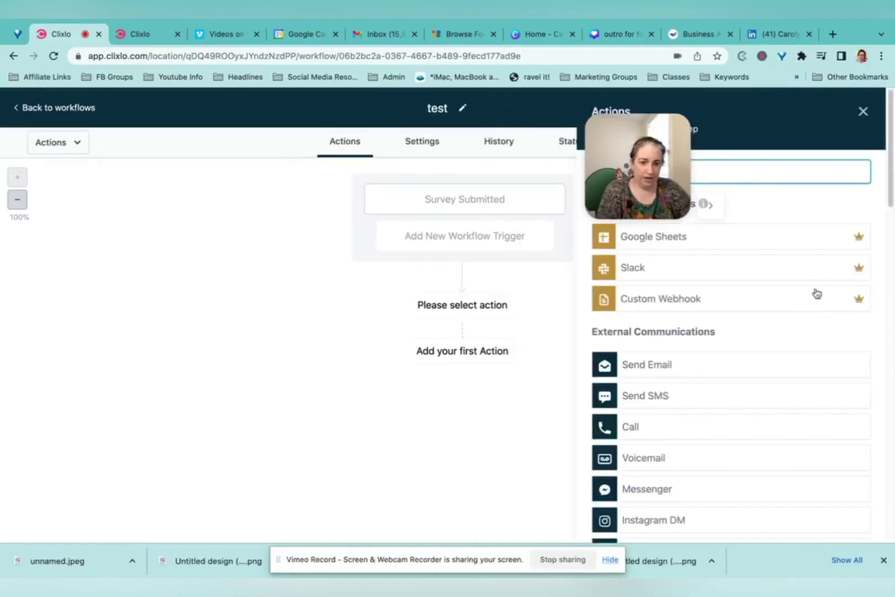
pyautogui.click(664, 395)
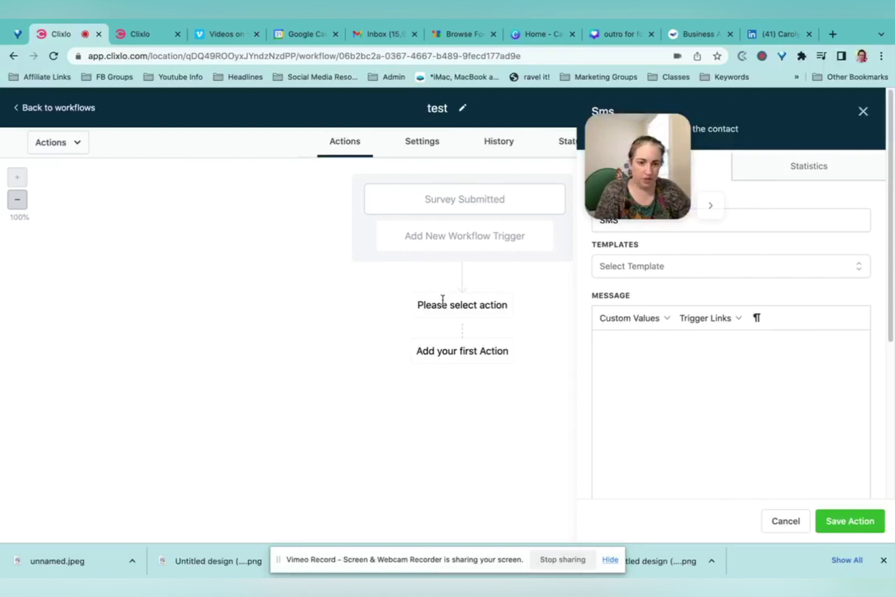
pyautogui.click(690, 267)
pyautogui.click(666, 347)
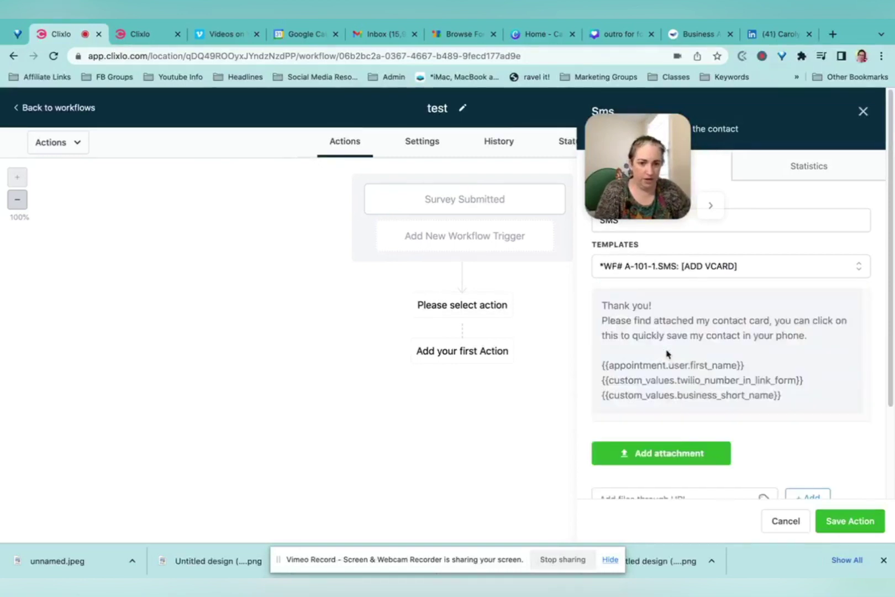
pyautogui.scroll(-2, 784, 444)
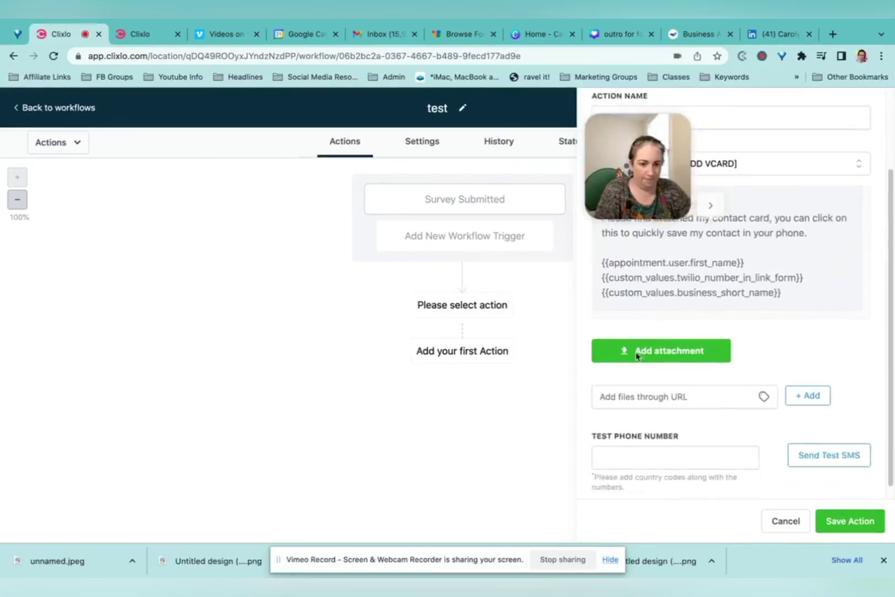
pyautogui.click(849, 521)
# Add a Create/Update Opportunity step in the Referral Pipeline at stage VC Scheduled
pyautogui.click(462, 379)
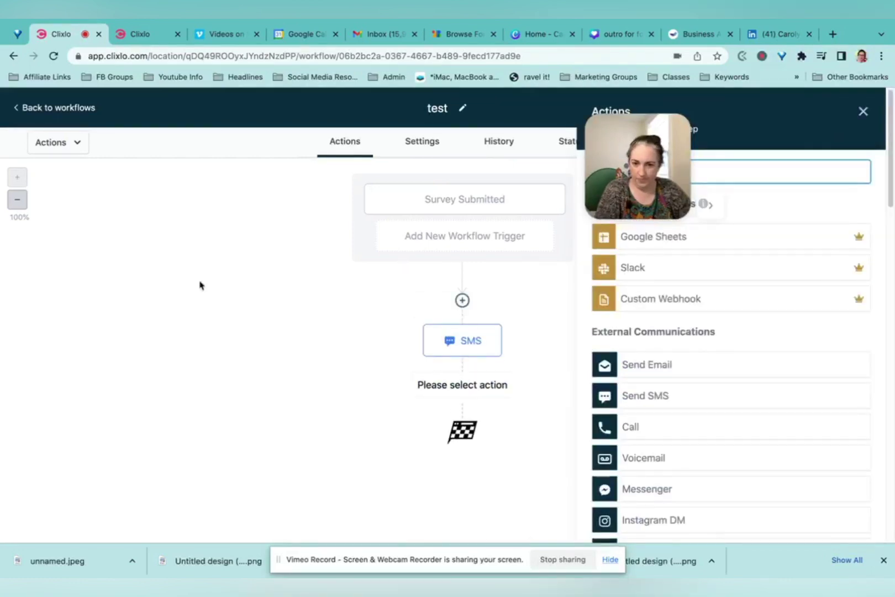
pyautogui.scroll(-3, 766, 324)
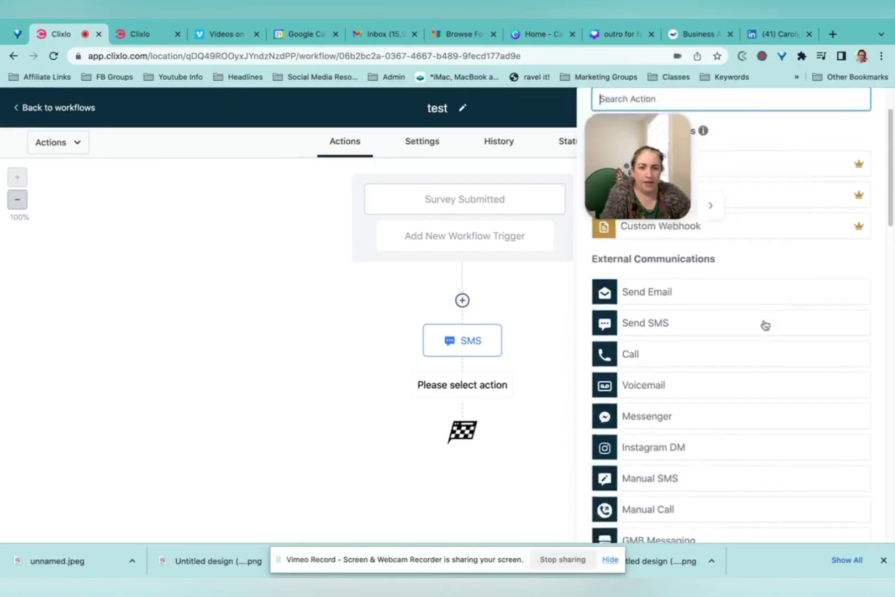
pyautogui.scroll(-5, 654, 335)
pyautogui.scroll(2, 658, 341)
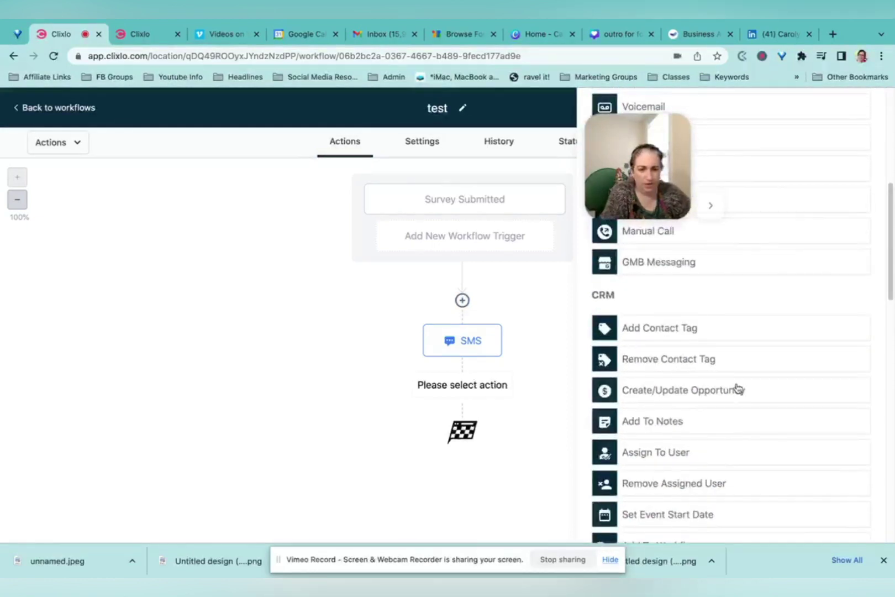
pyautogui.click(700, 396)
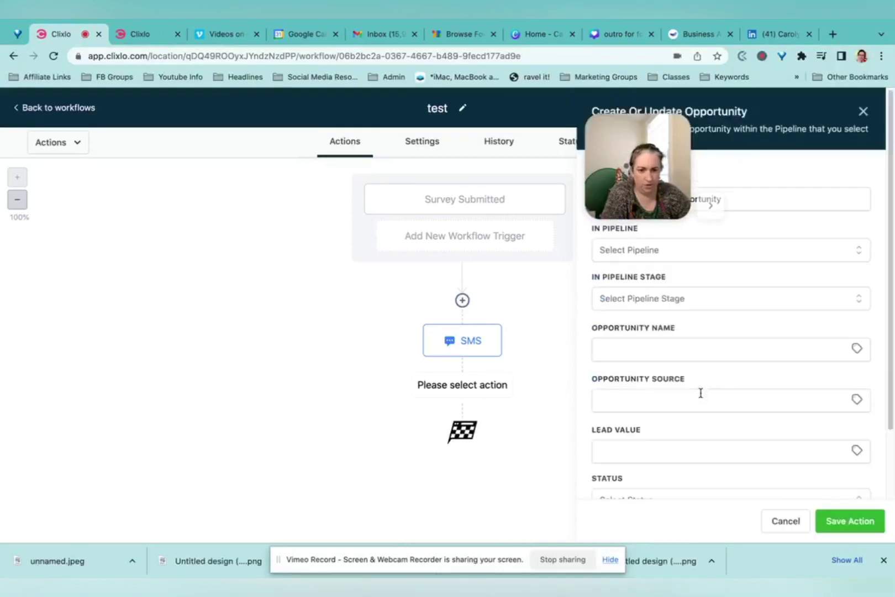
pyautogui.click(705, 303)
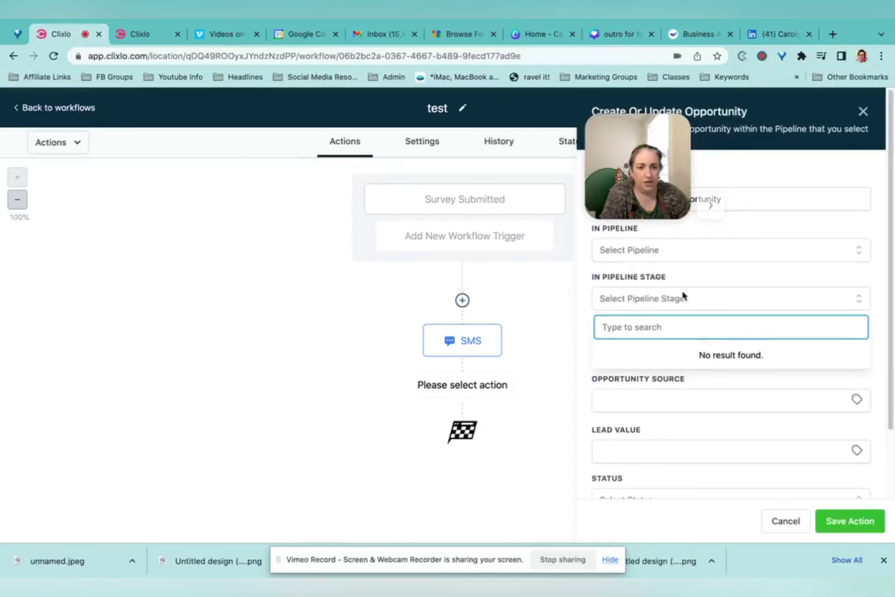
pyautogui.click(680, 294)
pyautogui.click(666, 249)
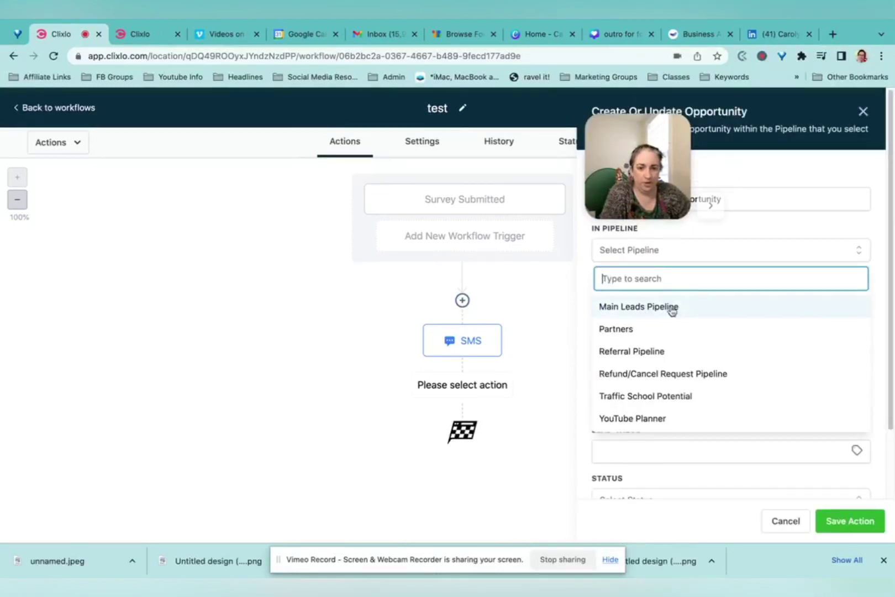
pyautogui.click(636, 352)
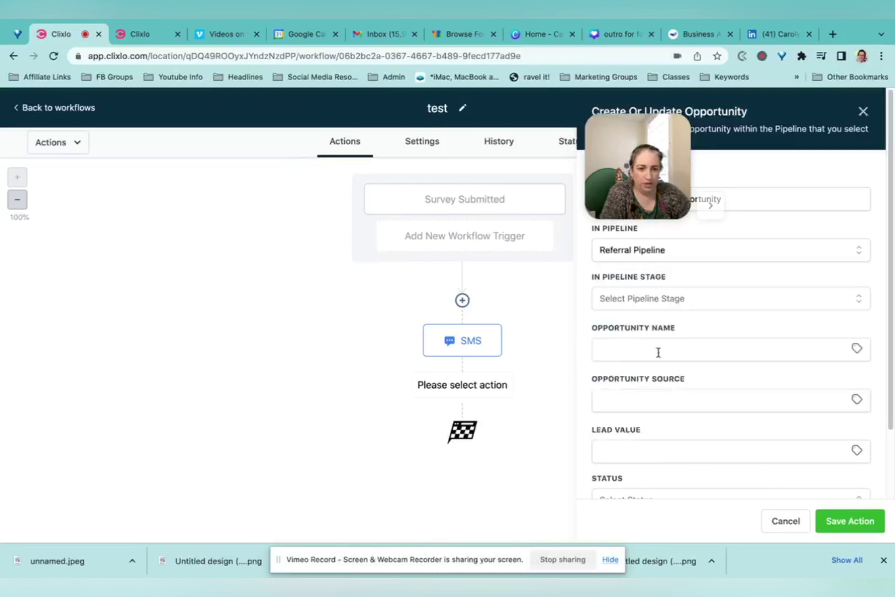
pyautogui.click(658, 301)
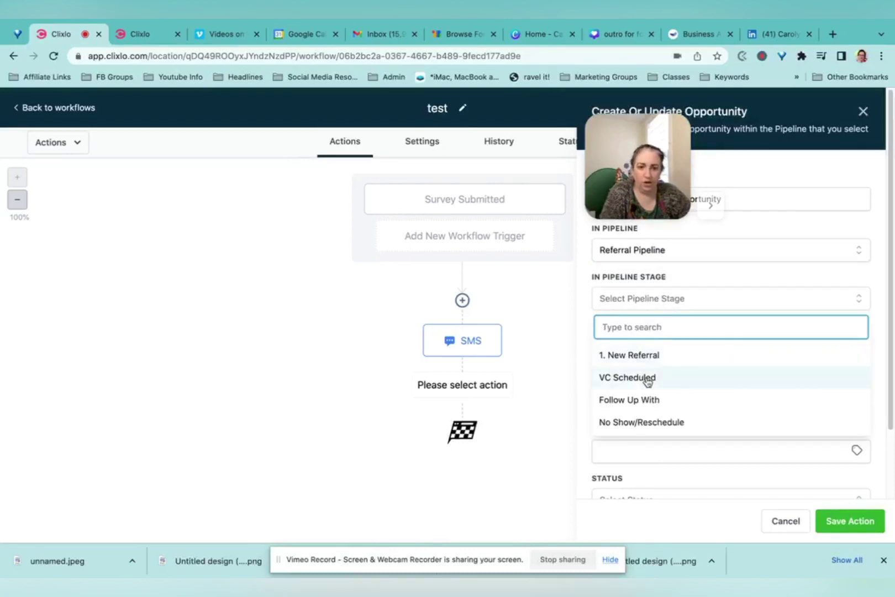
pyautogui.click(646, 356)
pyautogui.click(659, 300)
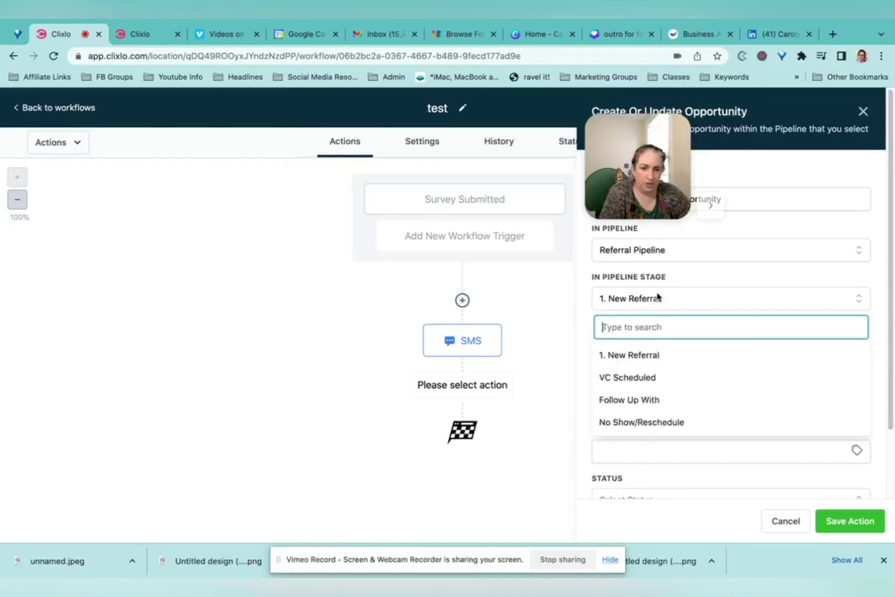
pyautogui.click(659, 377)
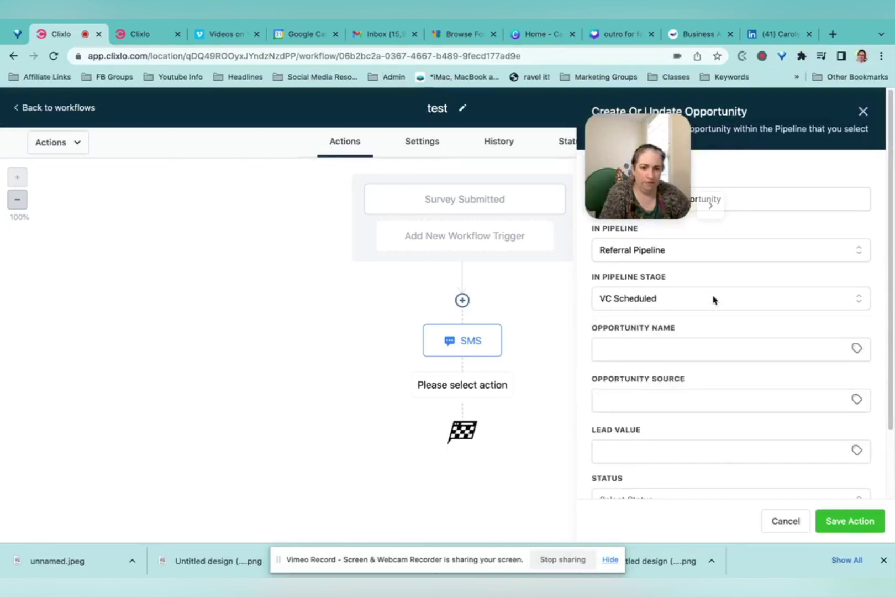
# Name the opportunity with the contact's Full Name, set status open, and save the step
pyautogui.click(717, 348)
pyautogui.scroll(-3, 717, 346)
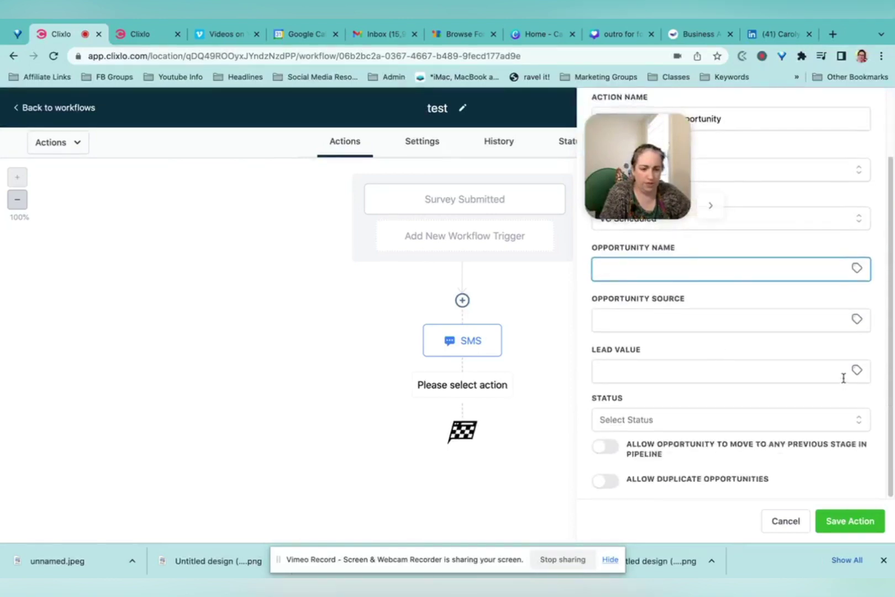
pyautogui.click(857, 268)
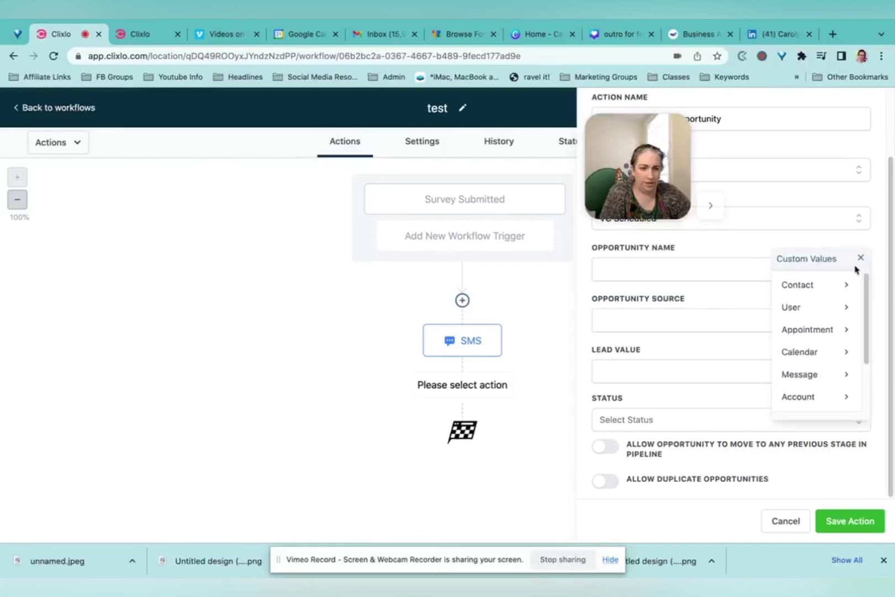
pyautogui.click(791, 286)
pyautogui.click(793, 285)
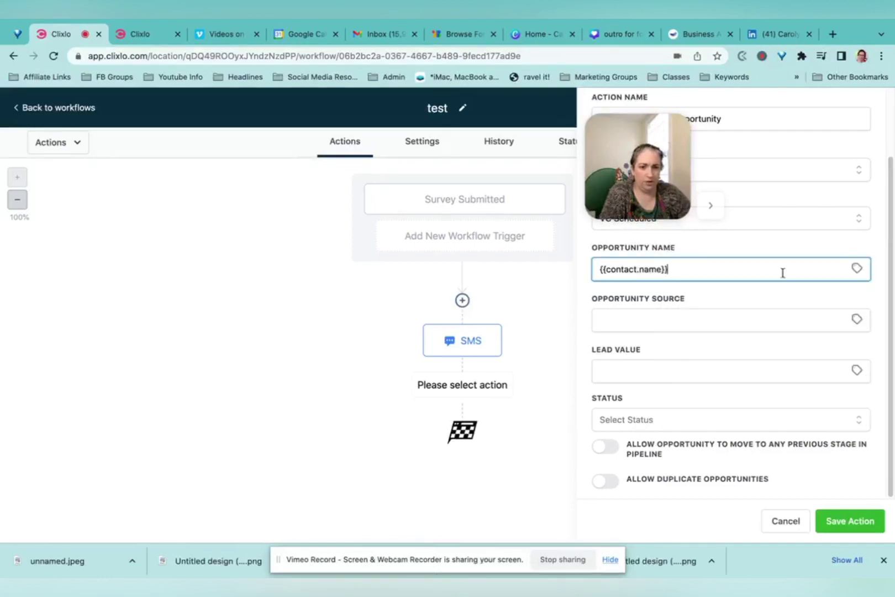
pyautogui.click(858, 320)
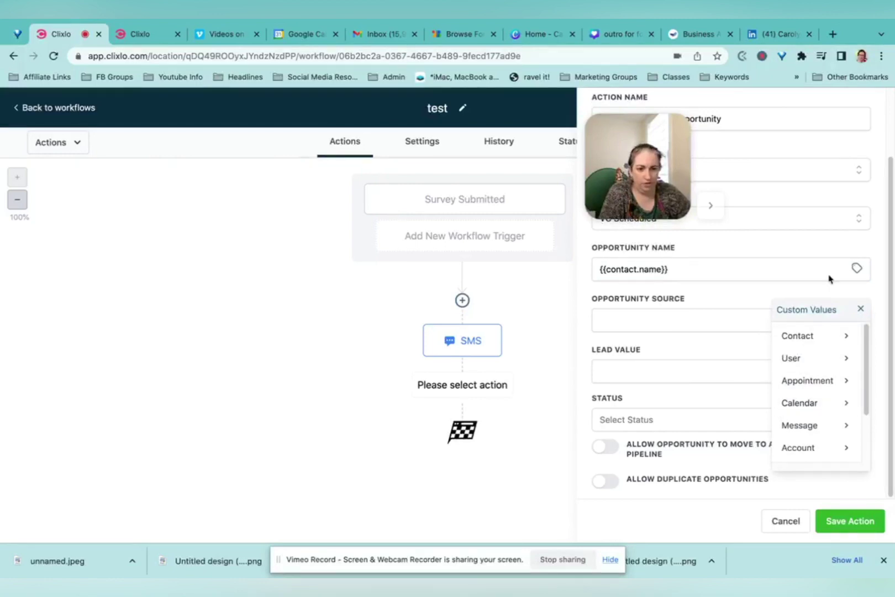
pyautogui.click(858, 308)
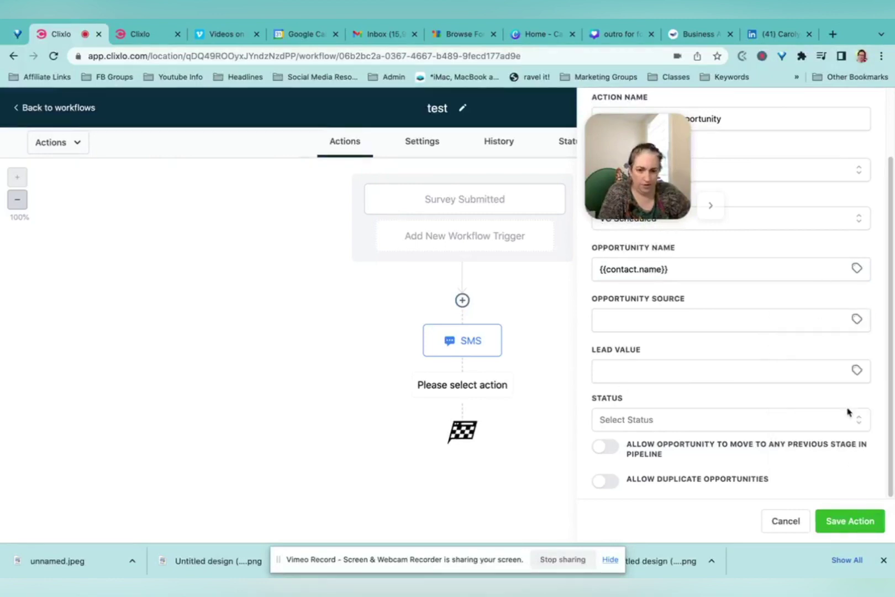
pyautogui.click(808, 420)
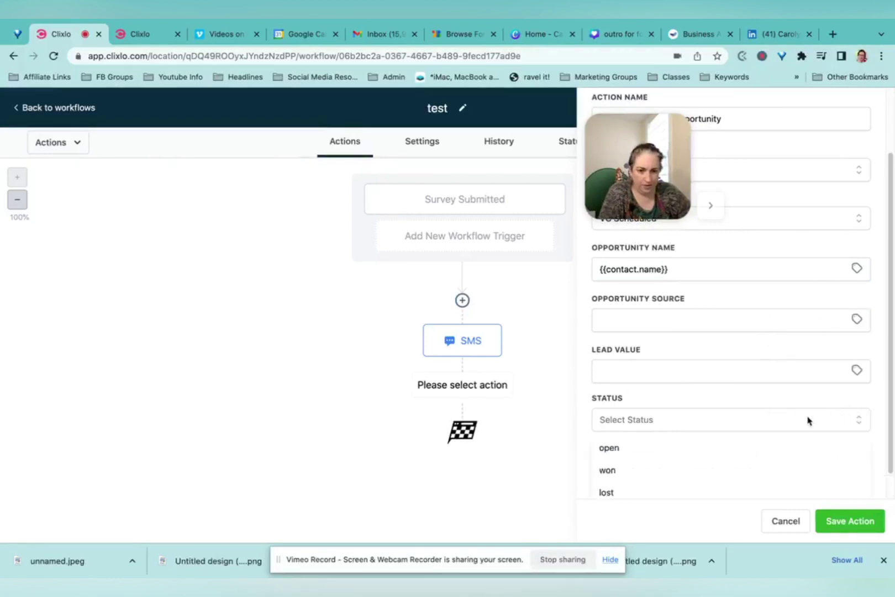
pyautogui.click(613, 455)
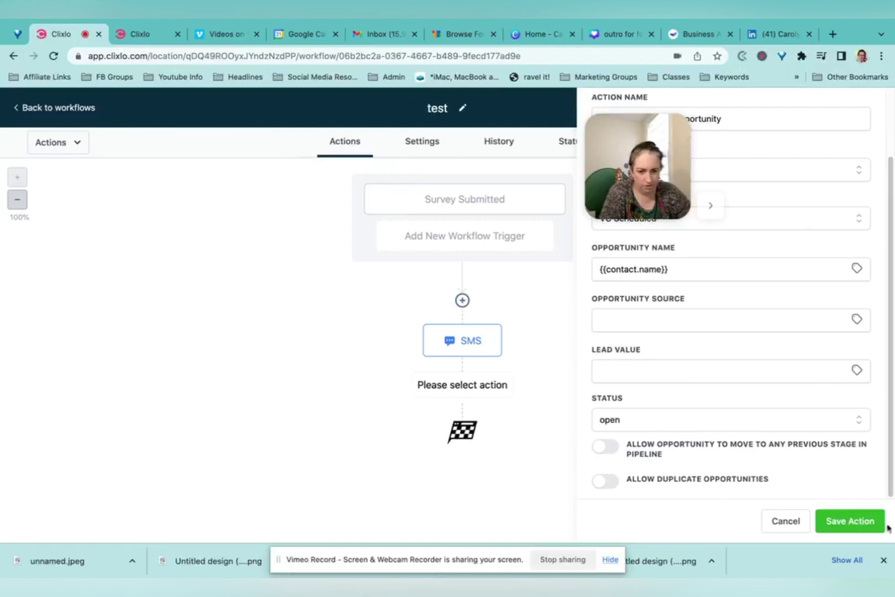
pyautogui.click(845, 522)
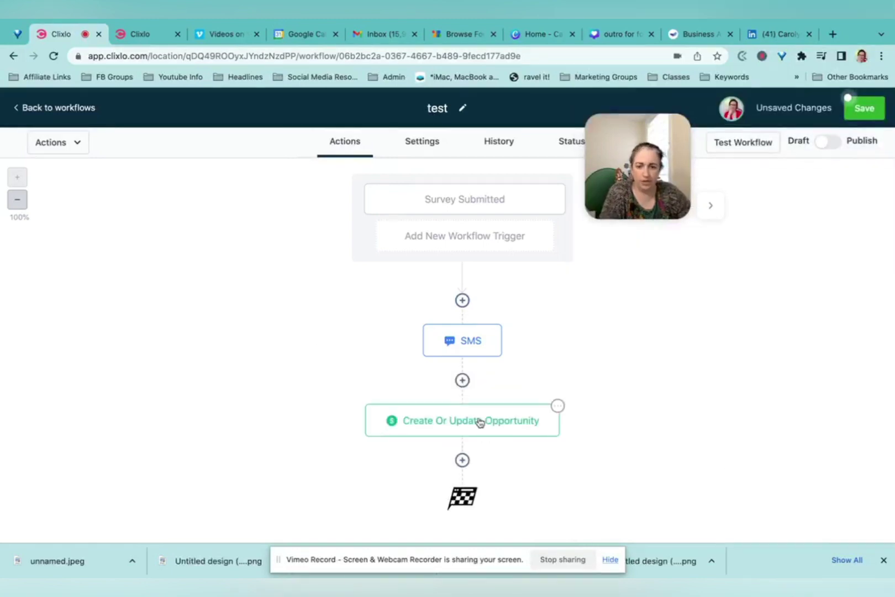
# Discard a trial If/Else step and switch the workflow from Draft to Publish
pyautogui.click(462, 460)
pyautogui.scroll(-5, 745, 379)
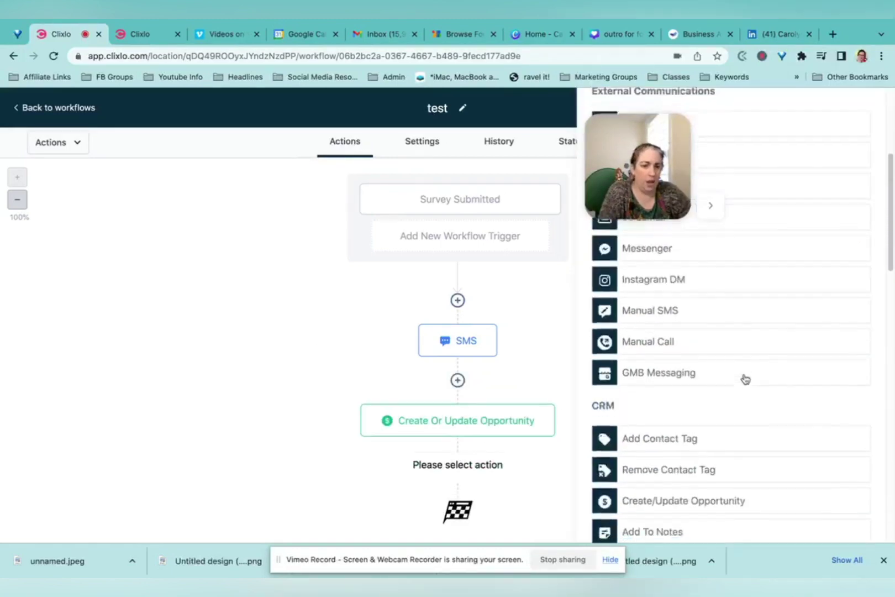
pyautogui.scroll(-15, 743, 378)
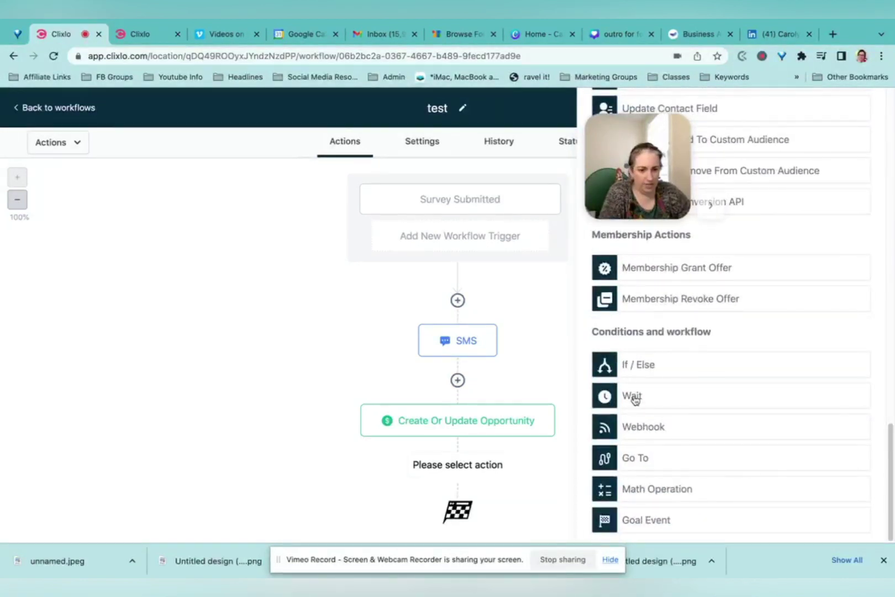
pyautogui.click(631, 370)
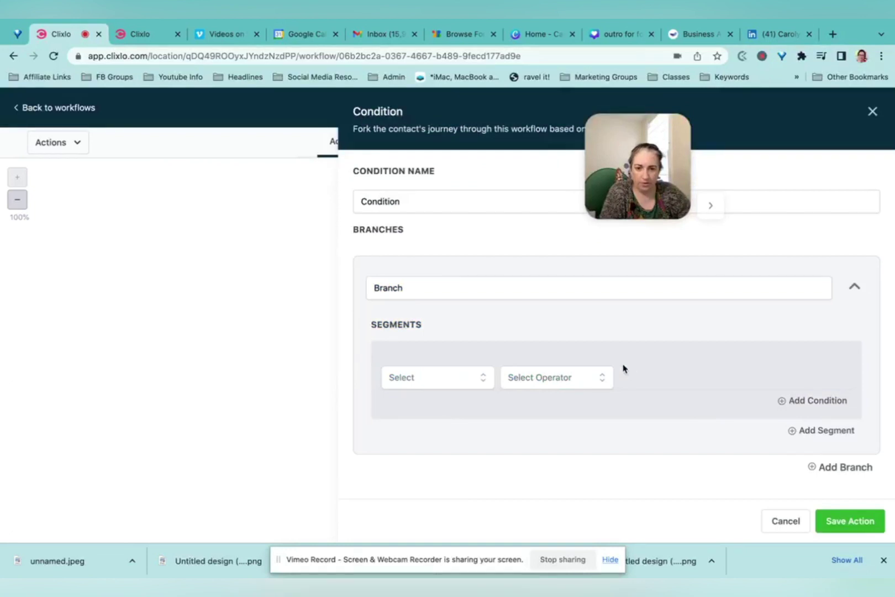
pyautogui.click(455, 381)
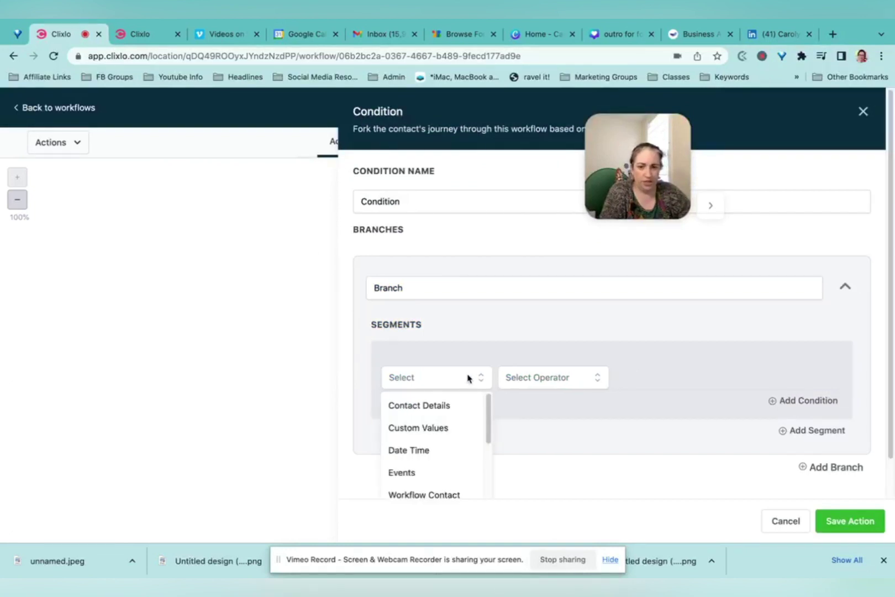
pyautogui.click(794, 521)
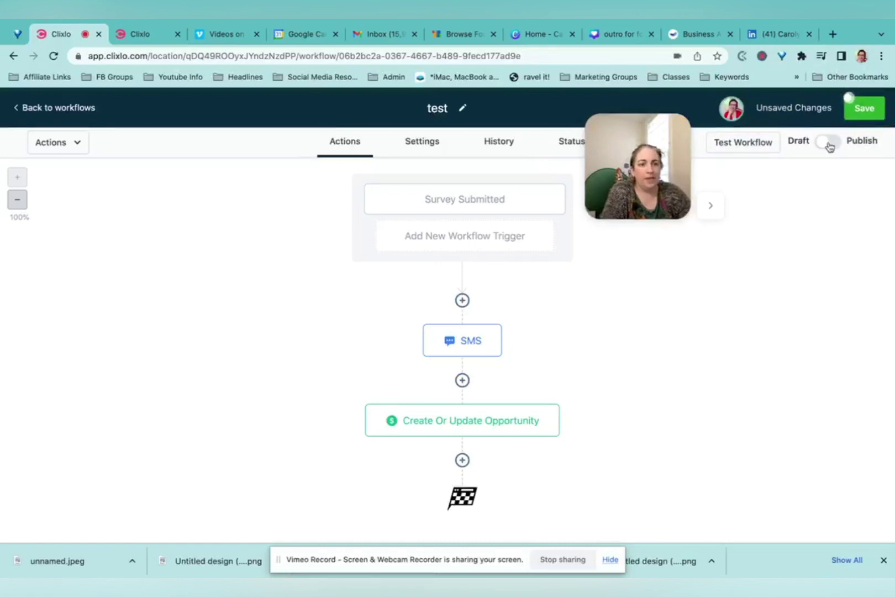
pyautogui.click(828, 142)
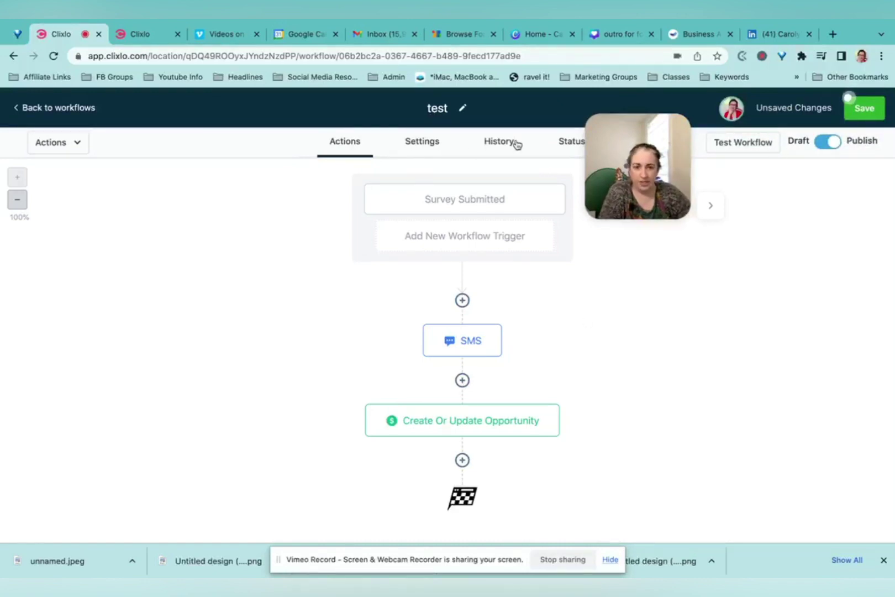
# Set the Time Window to Specific Time, Monday–Friday 08:00 AM–5:00 PM, then return to Actions
pyautogui.click(569, 142)
pyautogui.click(499, 144)
pyautogui.click(421, 141)
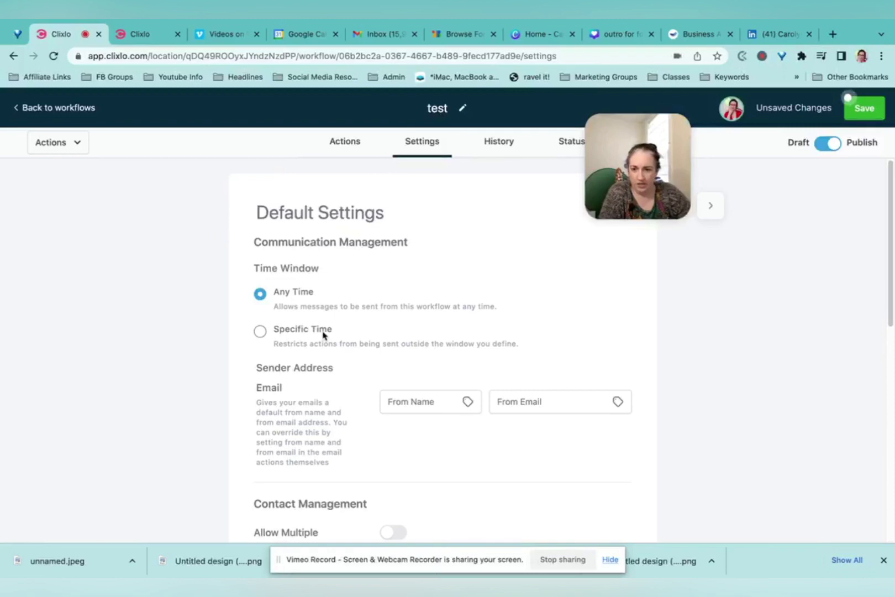
pyautogui.scroll(-5, 276, 313)
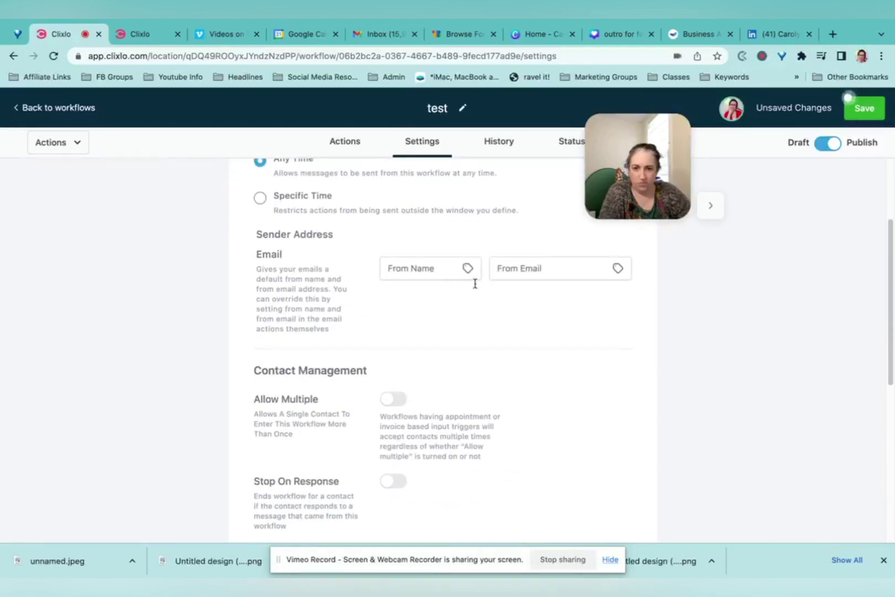
pyautogui.scroll(4, 337, 287)
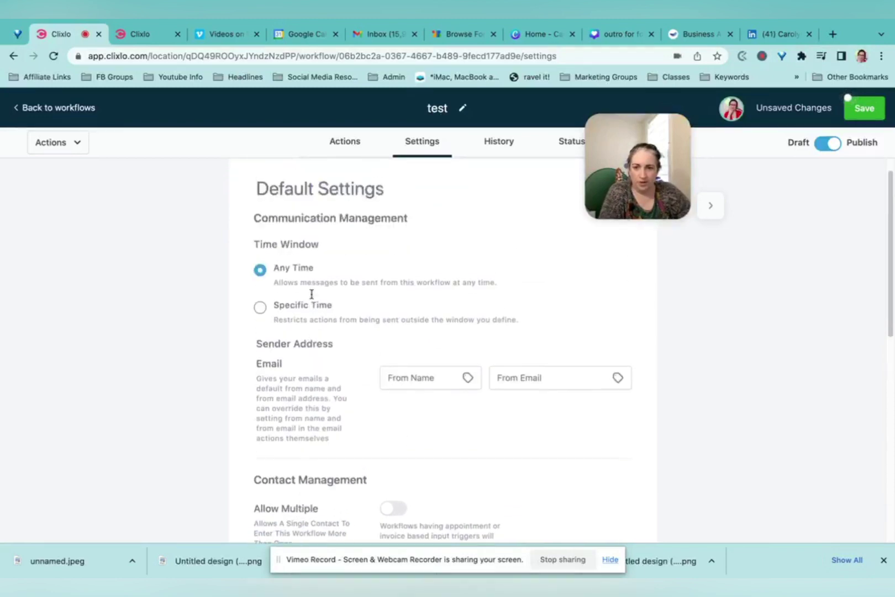
pyautogui.click(263, 314)
pyautogui.scroll(-7, 279, 318)
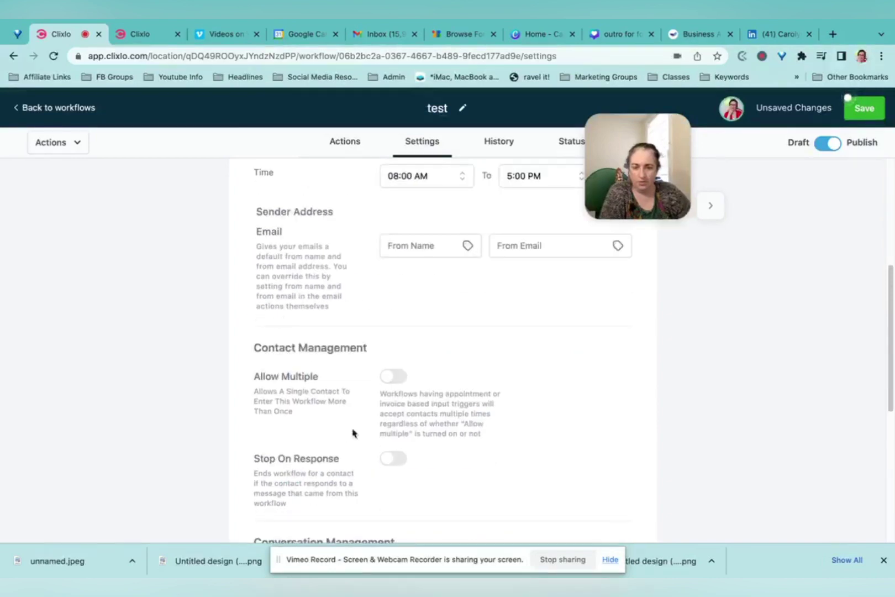
pyautogui.scroll(-10, 266, 410)
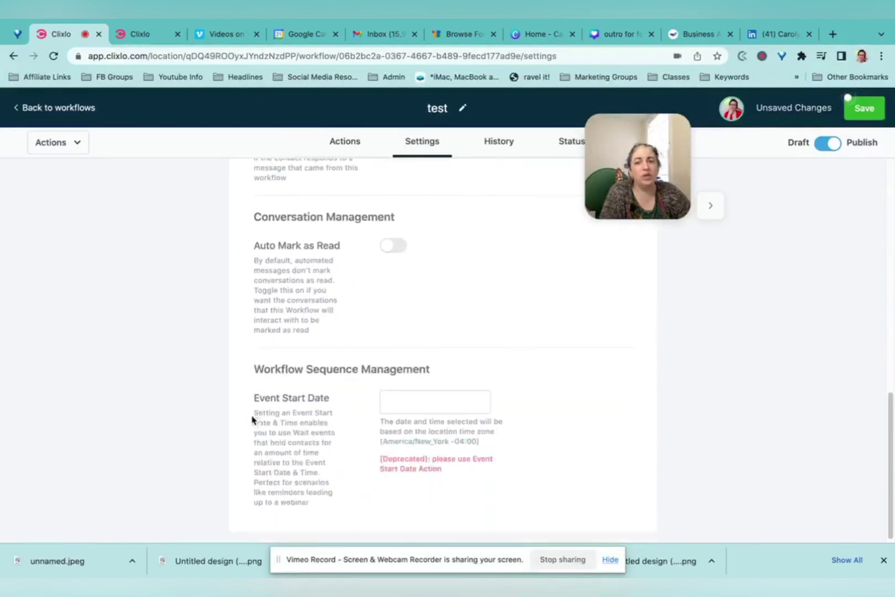
pyautogui.scroll(10, 288, 434)
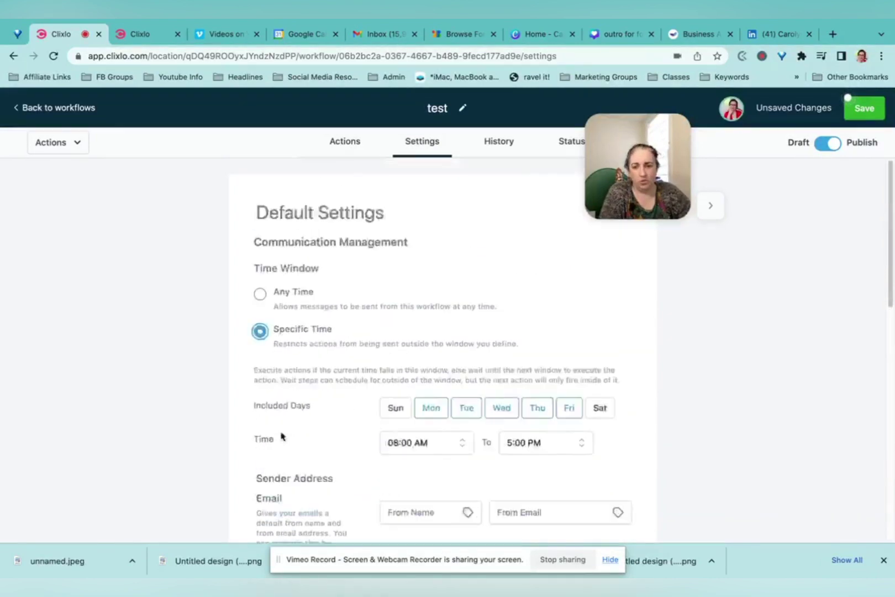
pyautogui.click(45, 148)
pyautogui.click(67, 146)
pyautogui.click(327, 146)
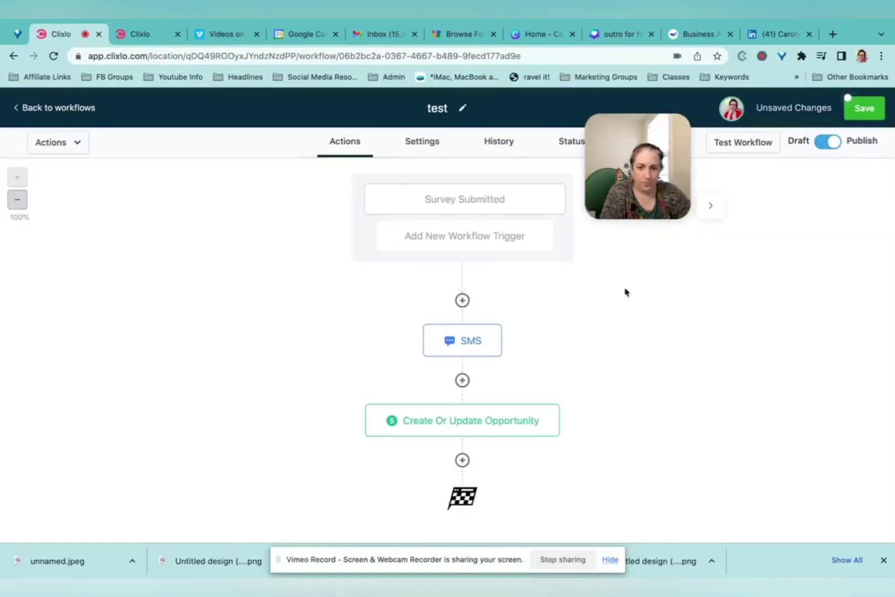
# Change the trigger from Survey Submitted to Contact Changed and save it
pyautogui.click(445, 202)
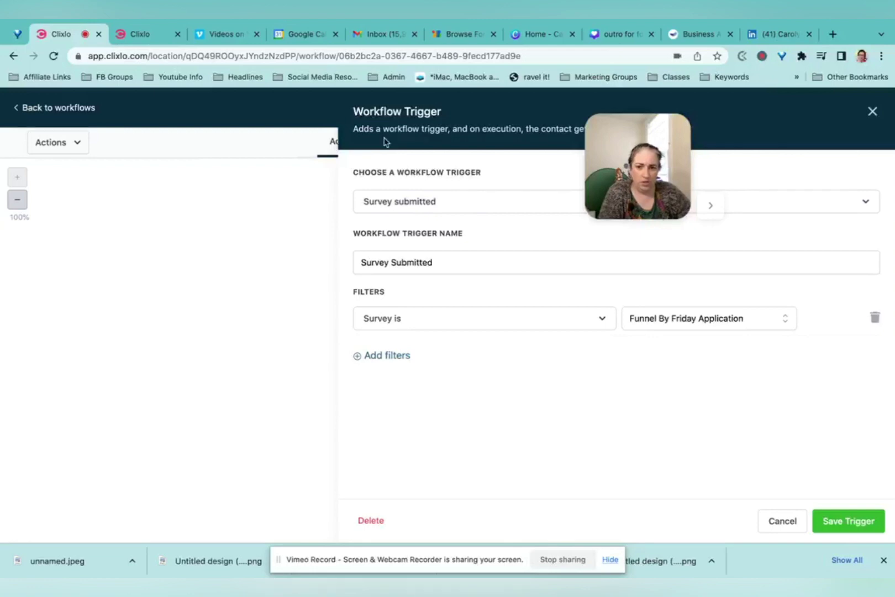
pyautogui.click(414, 206)
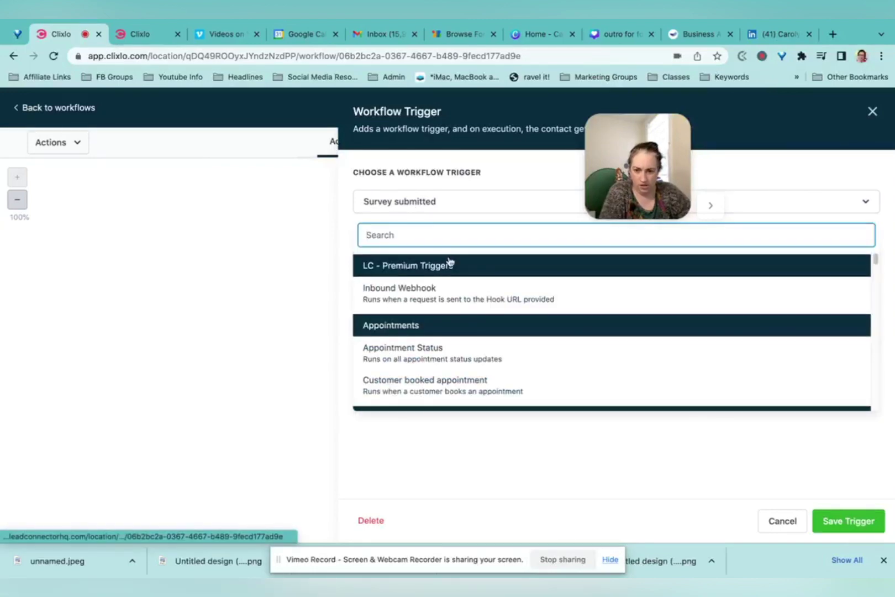
pyautogui.scroll(-2, 471, 380)
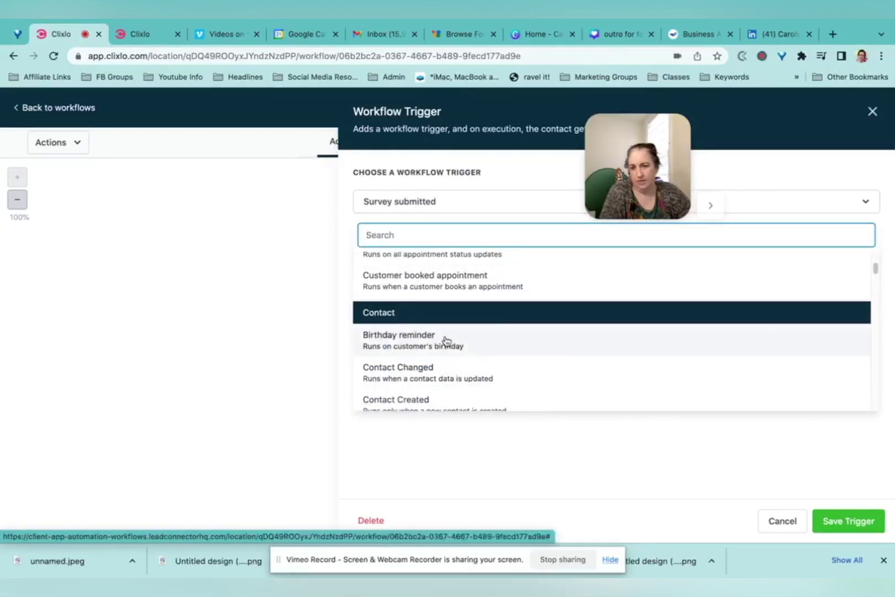
pyautogui.click(463, 387)
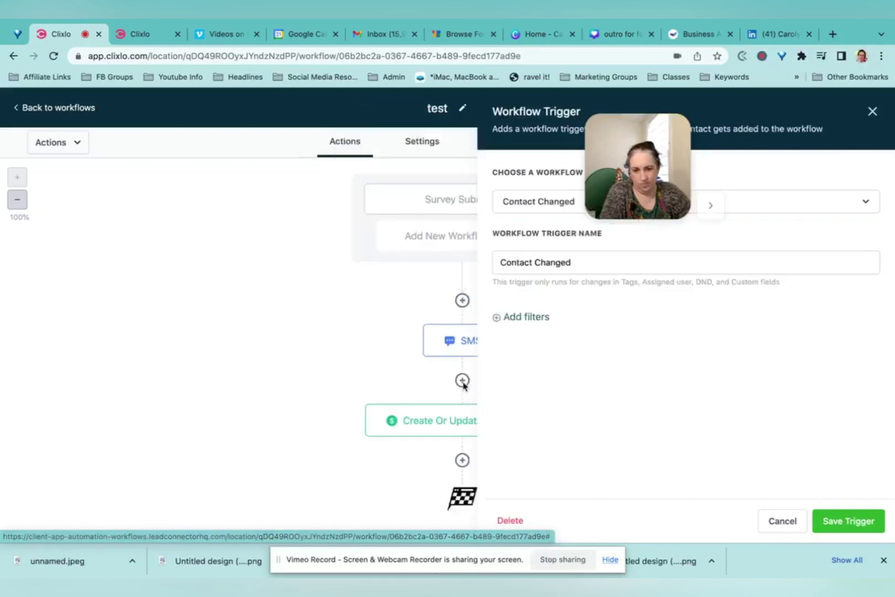
pyautogui.click(547, 262)
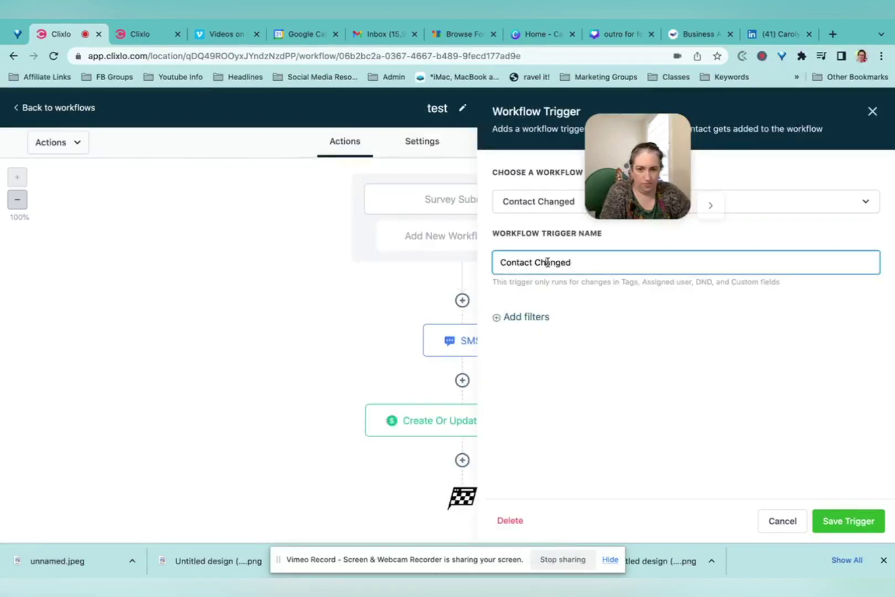
pyautogui.click(849, 520)
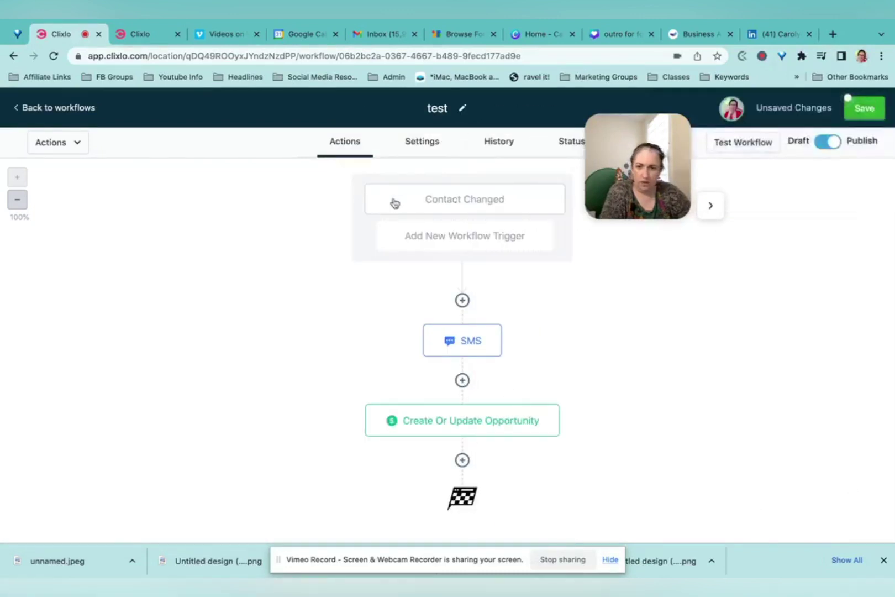
# Insert an Instagram DM step after the trigger using the '*WF# A-101-1.SMS: [ADD VCARD]' template
pyautogui.click(462, 301)
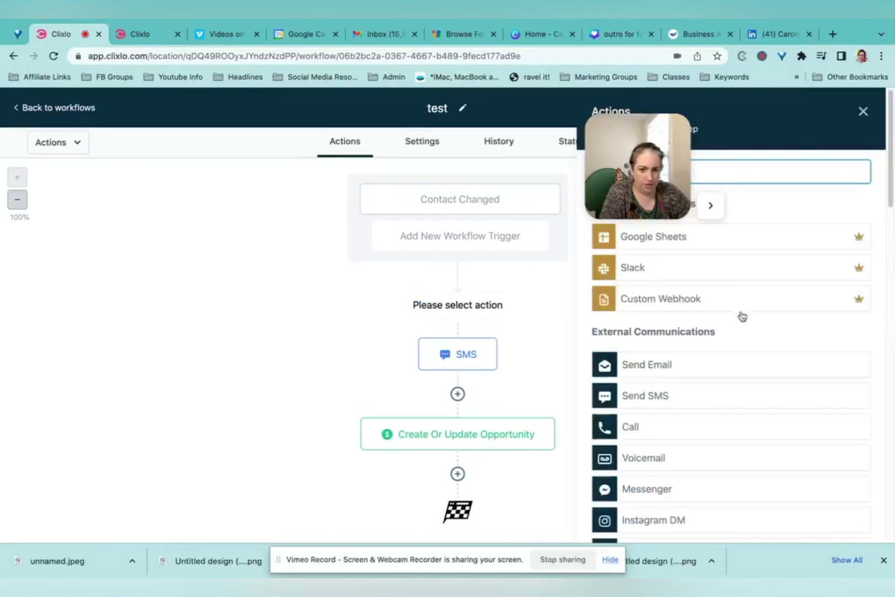
pyautogui.scroll(-4, 679, 409)
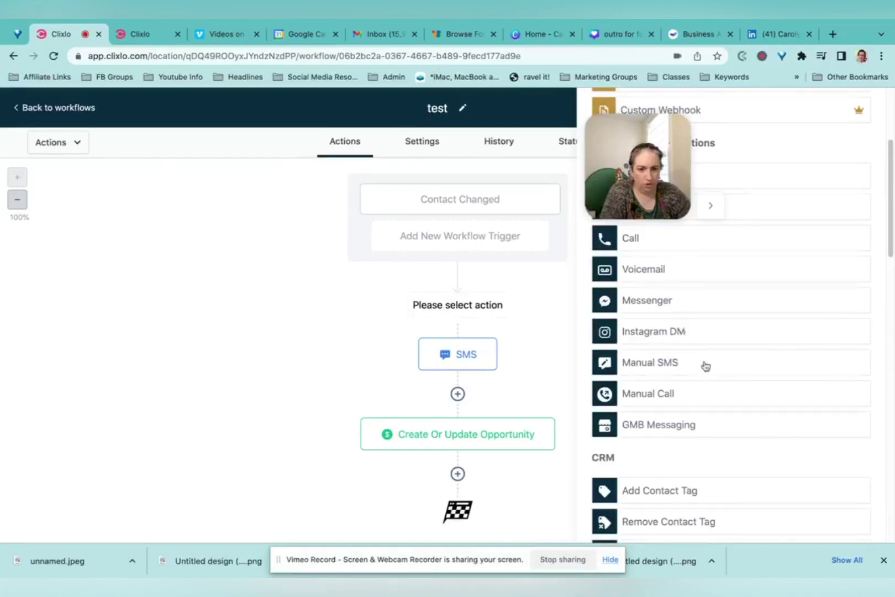
pyautogui.click(665, 335)
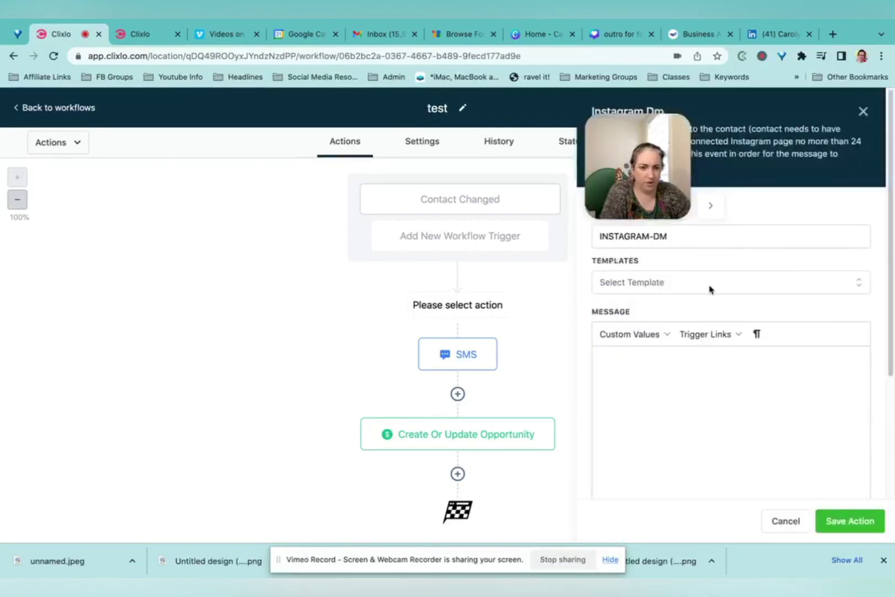
pyautogui.click(656, 283)
pyautogui.click(658, 365)
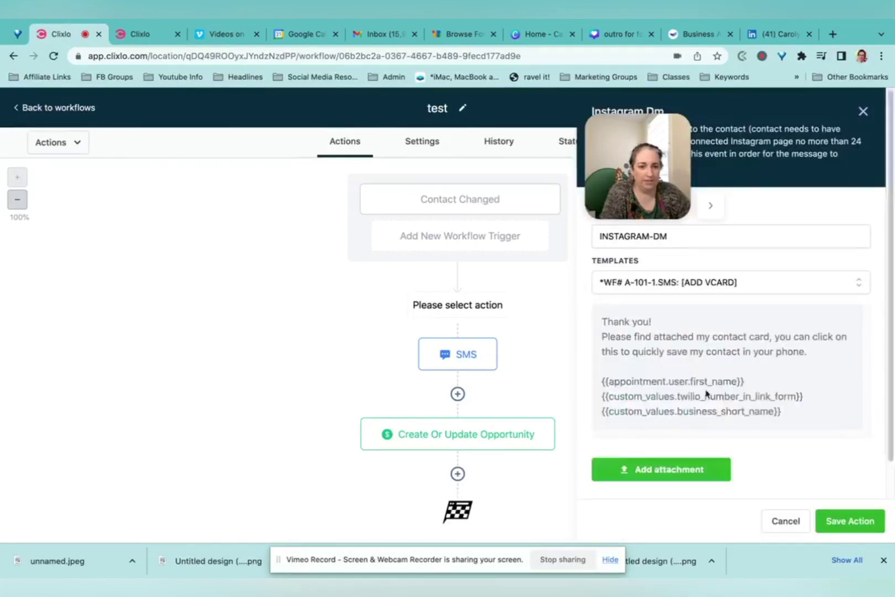
pyautogui.click(853, 521)
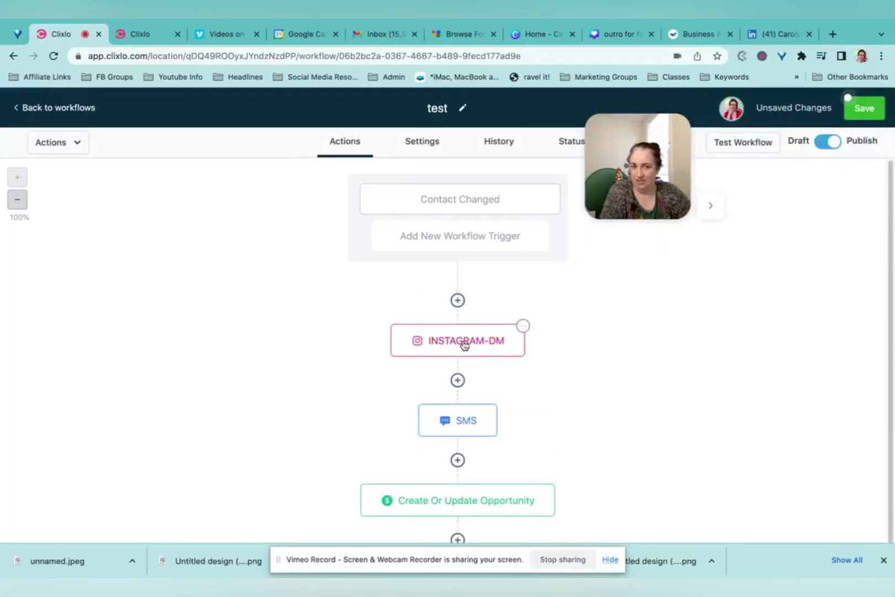
pyautogui.scroll(-2, 464, 343)
pyautogui.scroll(2, 486, 392)
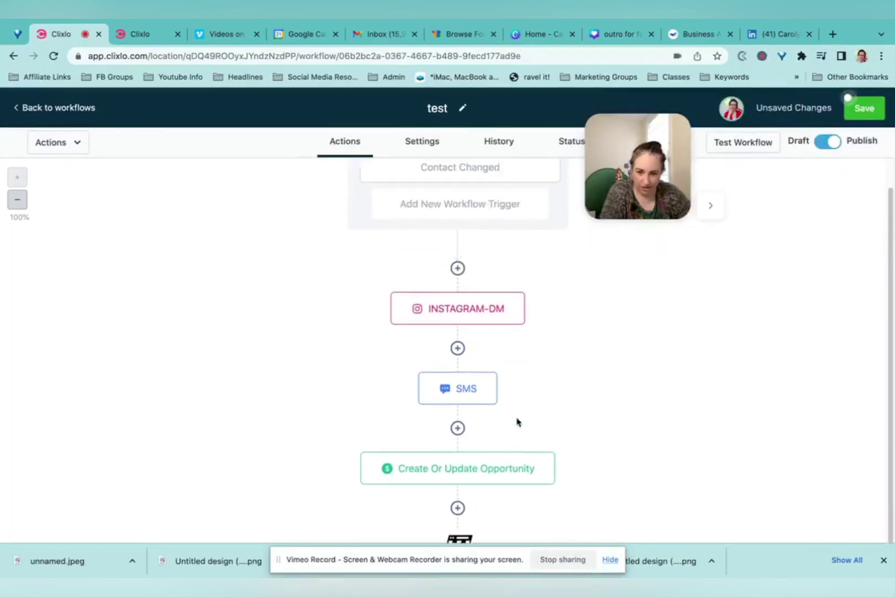
pyautogui.click(459, 204)
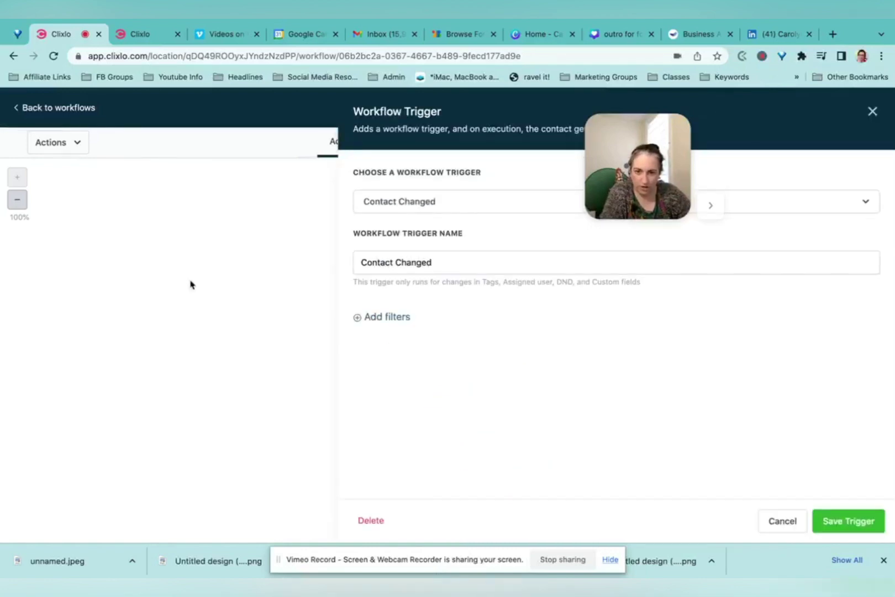
pyautogui.click(775, 525)
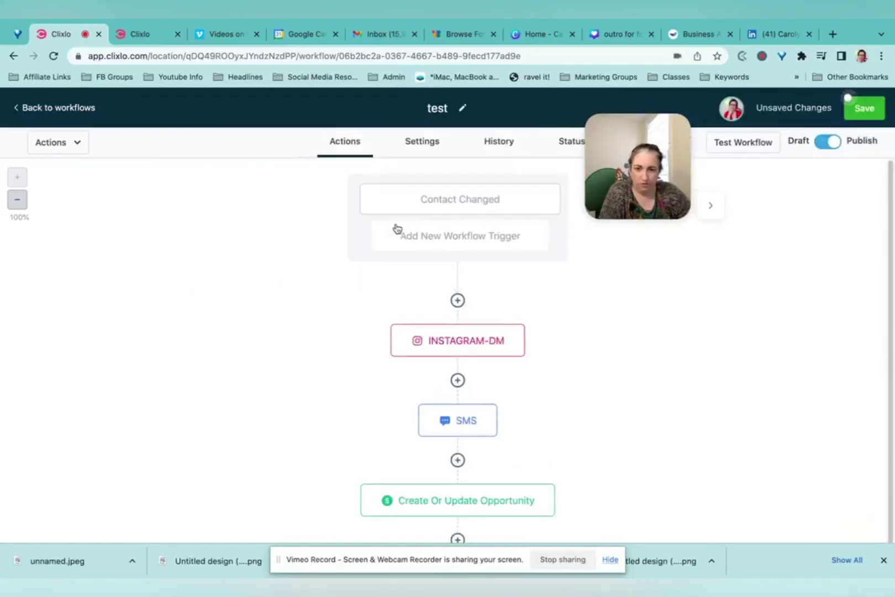
pyautogui.click(391, 230)
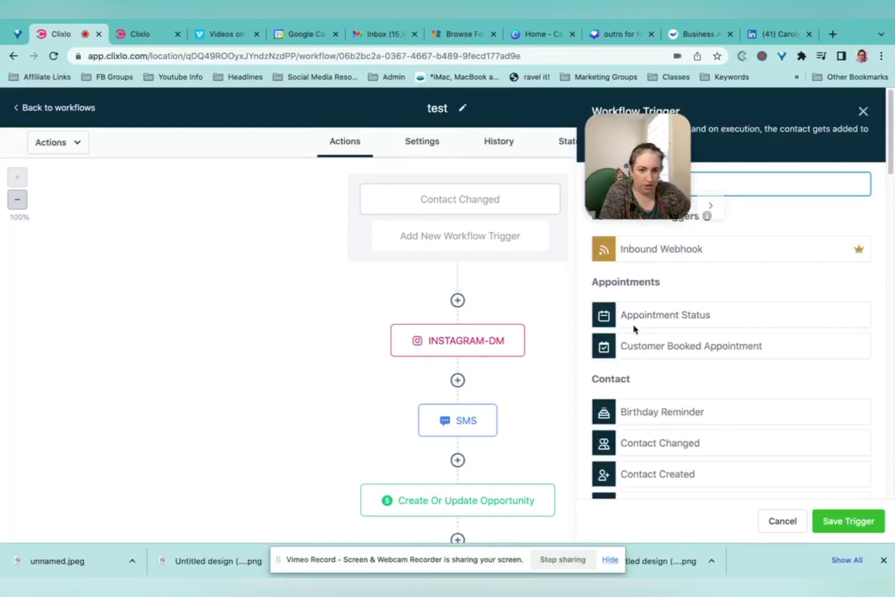
pyautogui.scroll(-8, 747, 331)
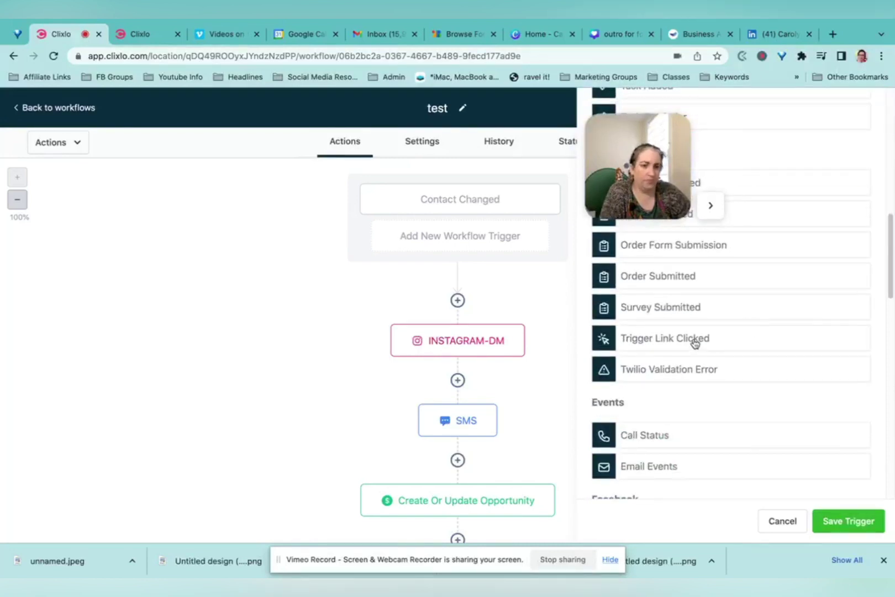
pyautogui.click(694, 343)
pyautogui.click(538, 261)
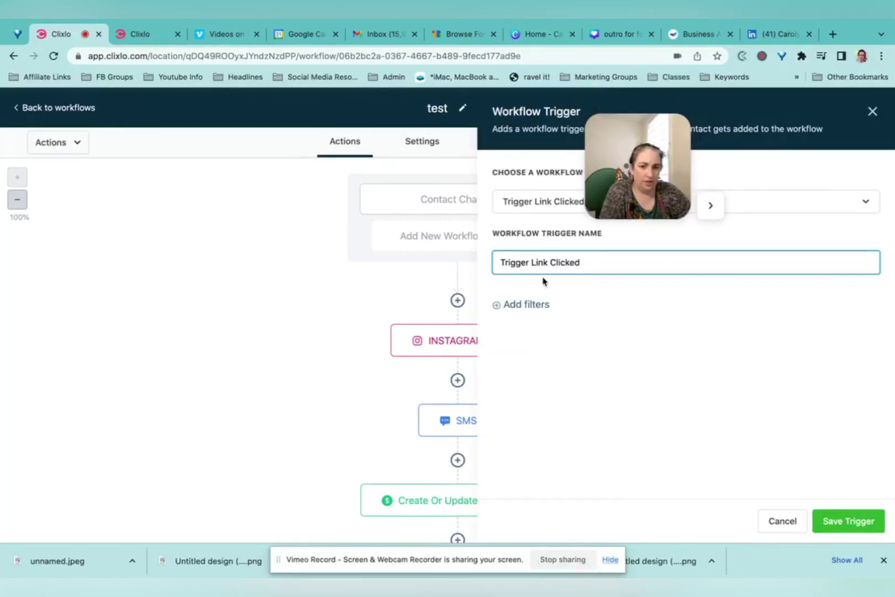
pyautogui.click(533, 304)
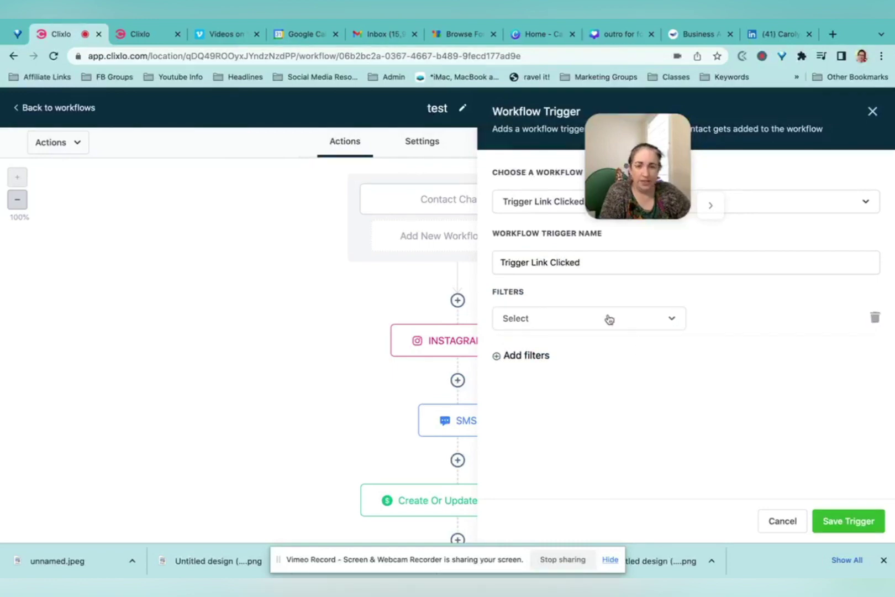
pyautogui.click(610, 318)
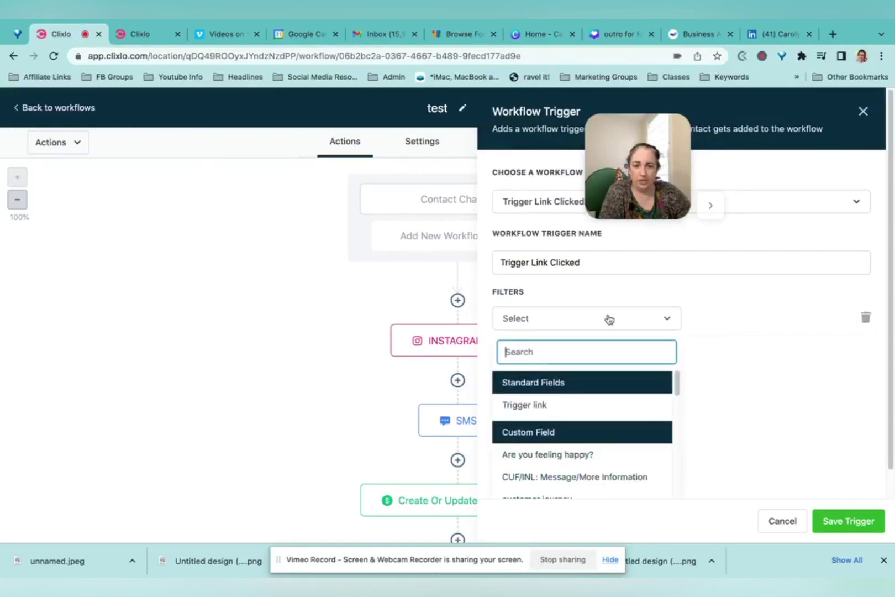
pyautogui.click(582, 462)
pyautogui.click(796, 325)
pyautogui.click(785, 346)
pyautogui.click(773, 326)
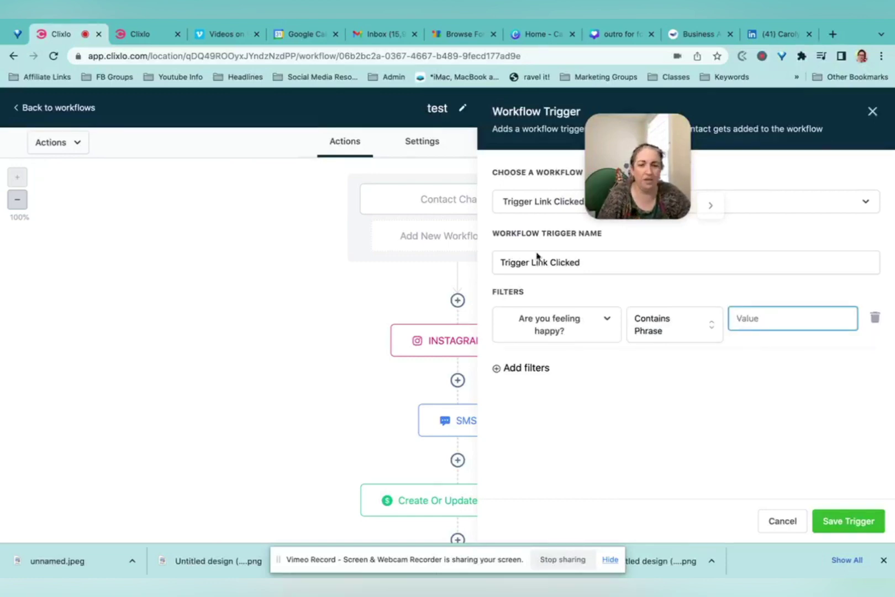
pyautogui.click(782, 521)
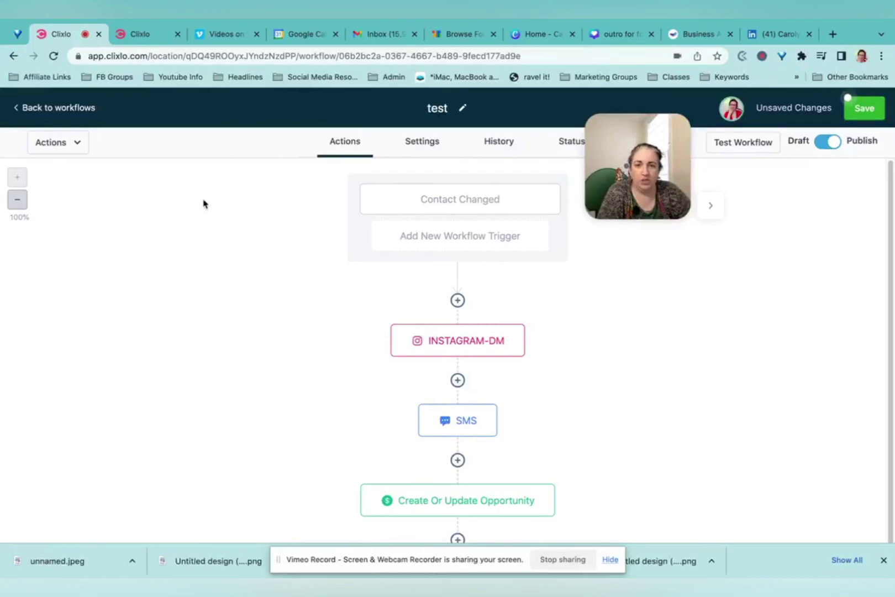
pyautogui.scroll(-3, 335, 211)
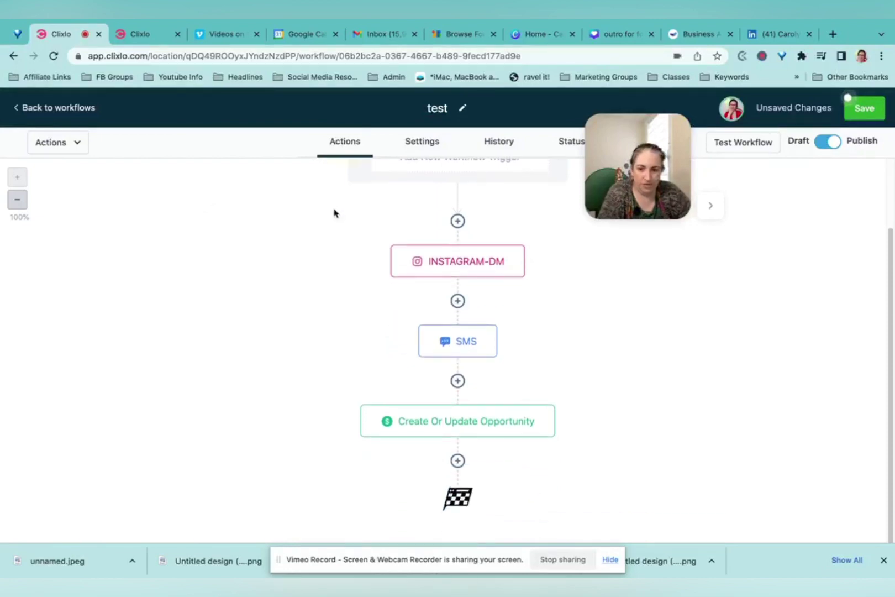
pyautogui.scroll(3, 440, 337)
pyautogui.scroll(-3, 440, 337)
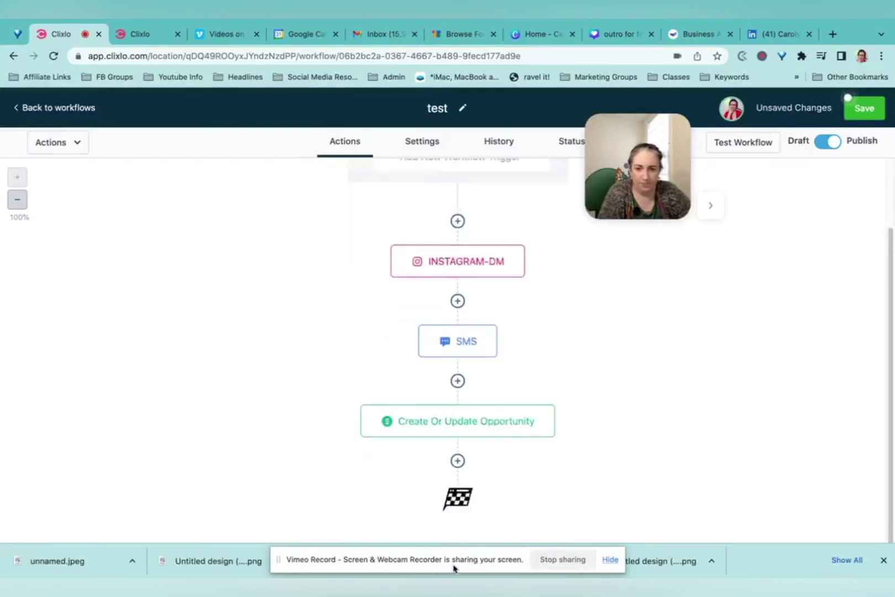
# Start an AI Appointment Booking Bot step with the booking-call calendar, then close it unsaved
pyautogui.click(457, 460)
pyautogui.scroll(-15, 693, 429)
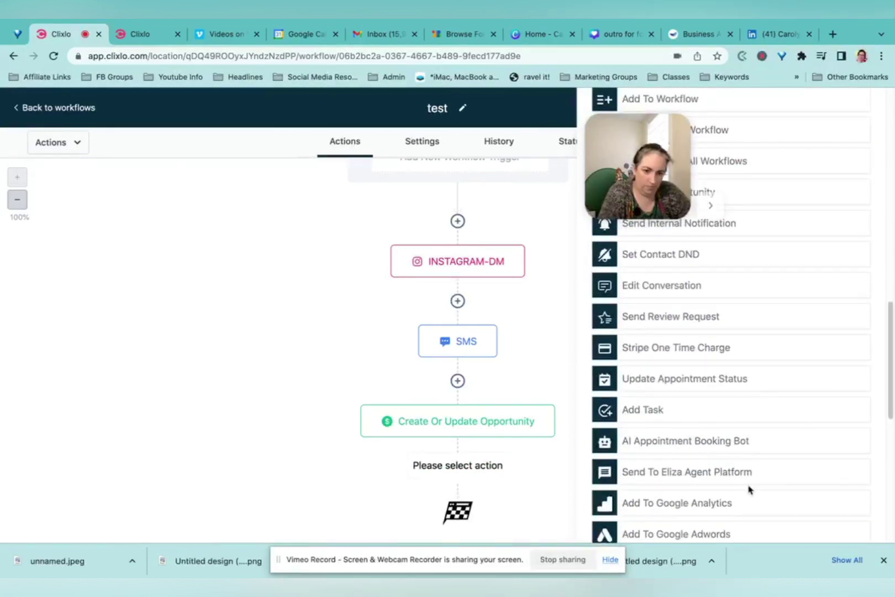
pyautogui.click(737, 440)
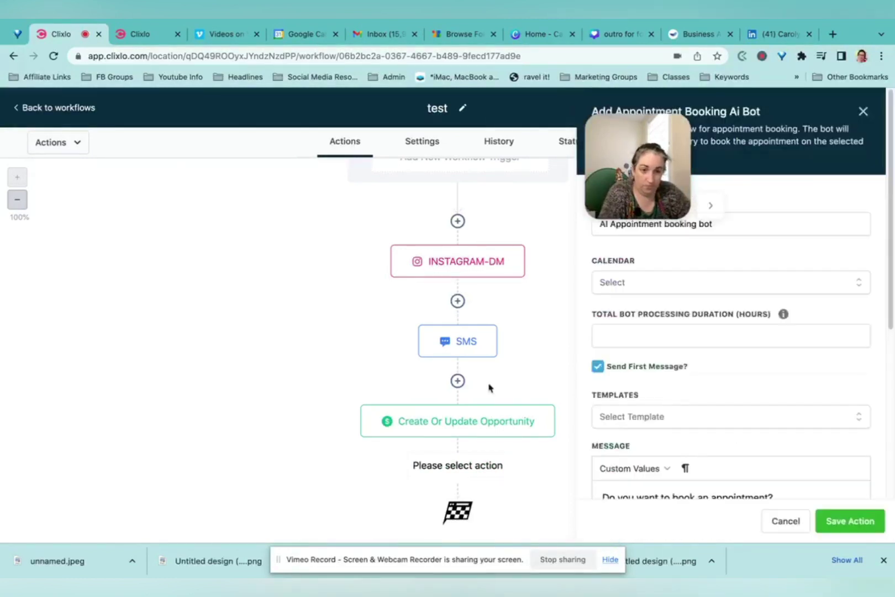
pyautogui.click(747, 288)
pyautogui.click(628, 313)
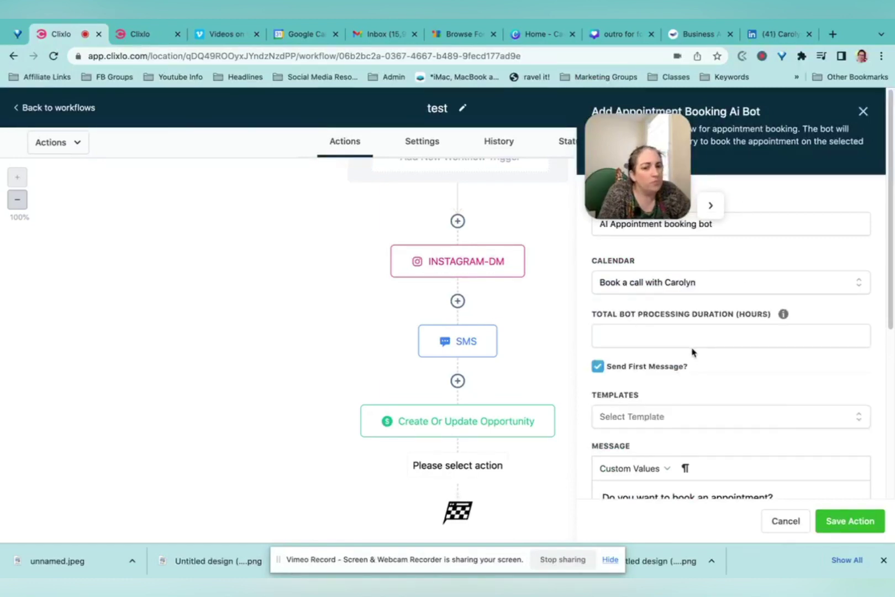
pyautogui.moveTo(784, 315)
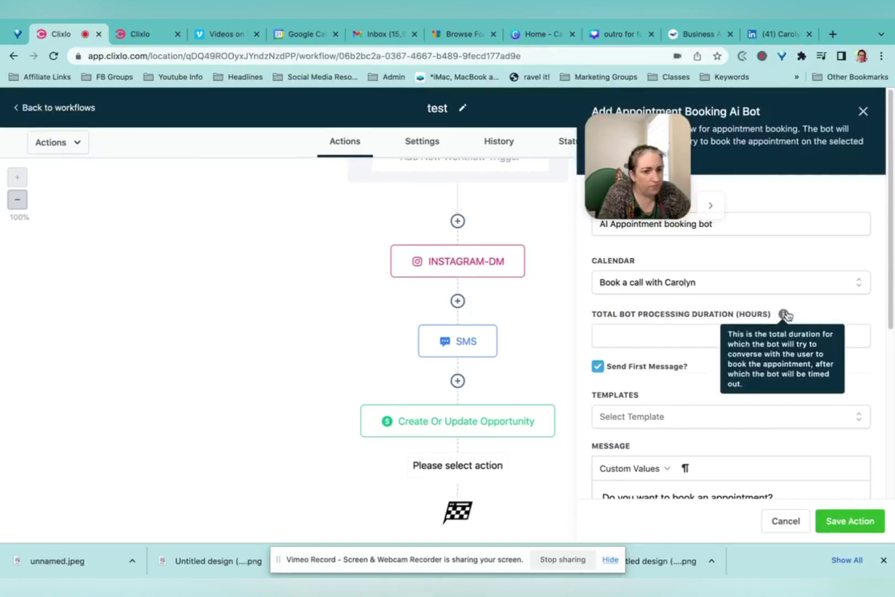
pyautogui.scroll(-5, 735, 425)
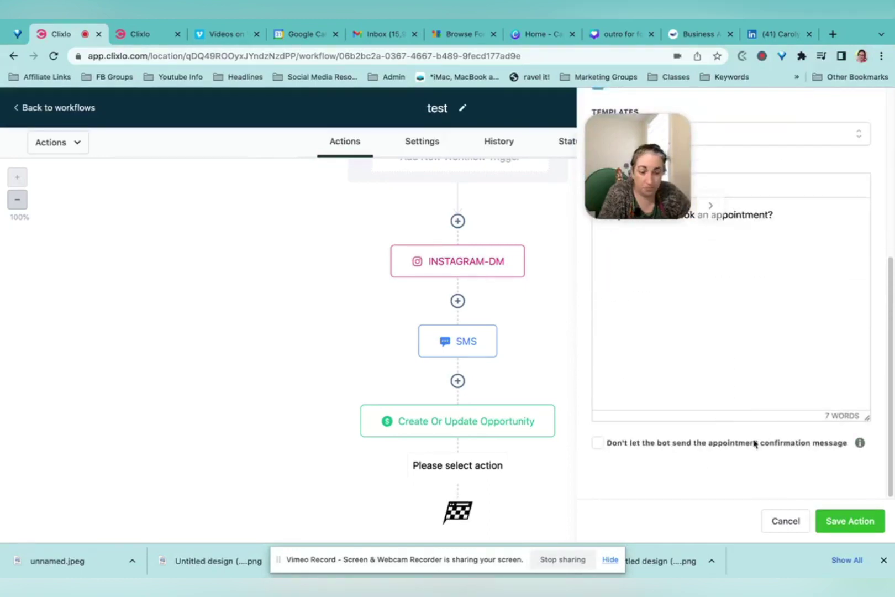
pyautogui.scroll(5, 729, 431)
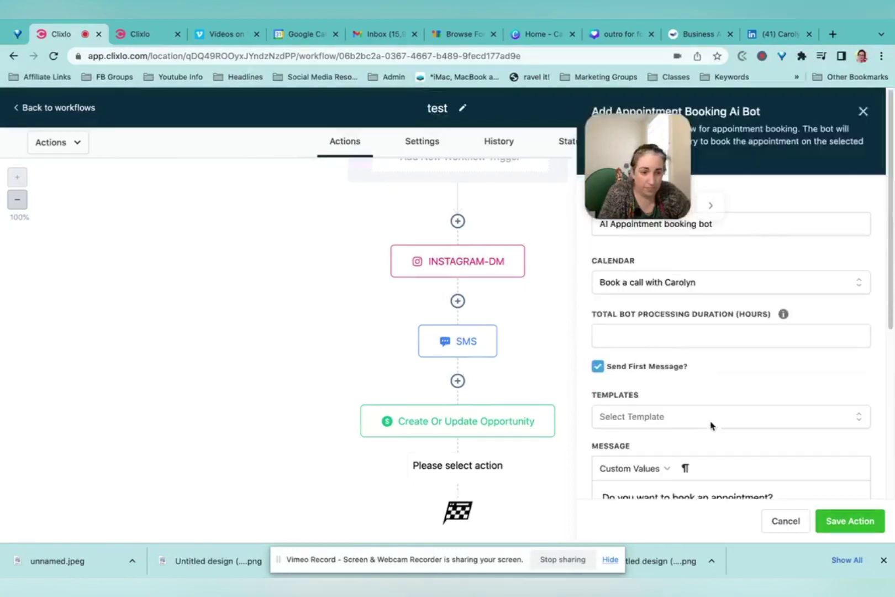
pyautogui.click(863, 111)
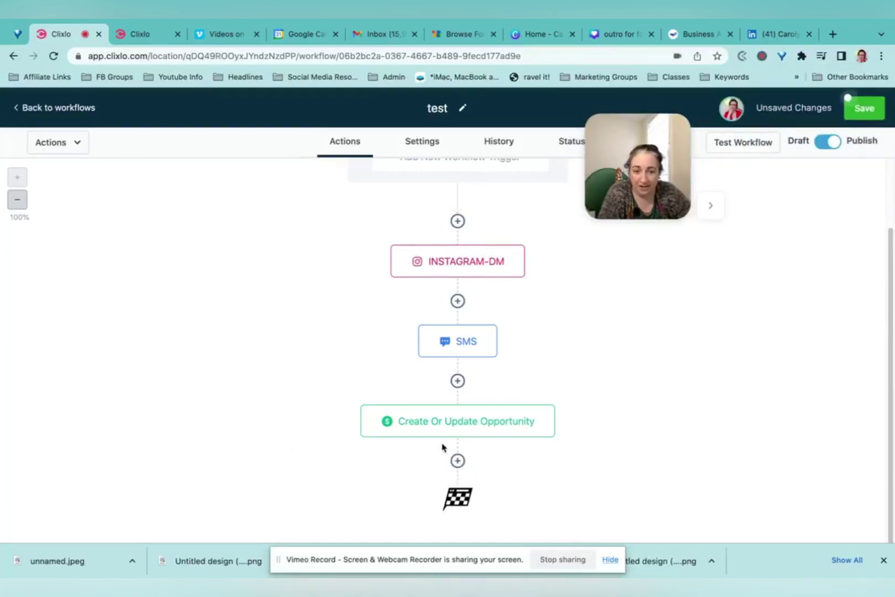
# Remove the Create Or Update Opportunity node, then return to the workflows list, discarding unsaved changes
pyautogui.click(446, 422)
pyautogui.scroll(-3, 657, 390)
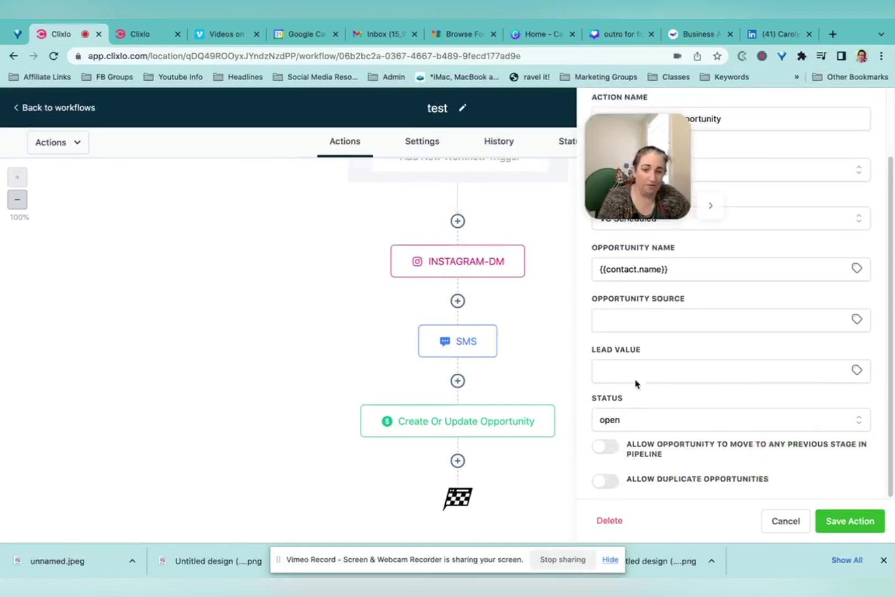
pyautogui.click(609, 520)
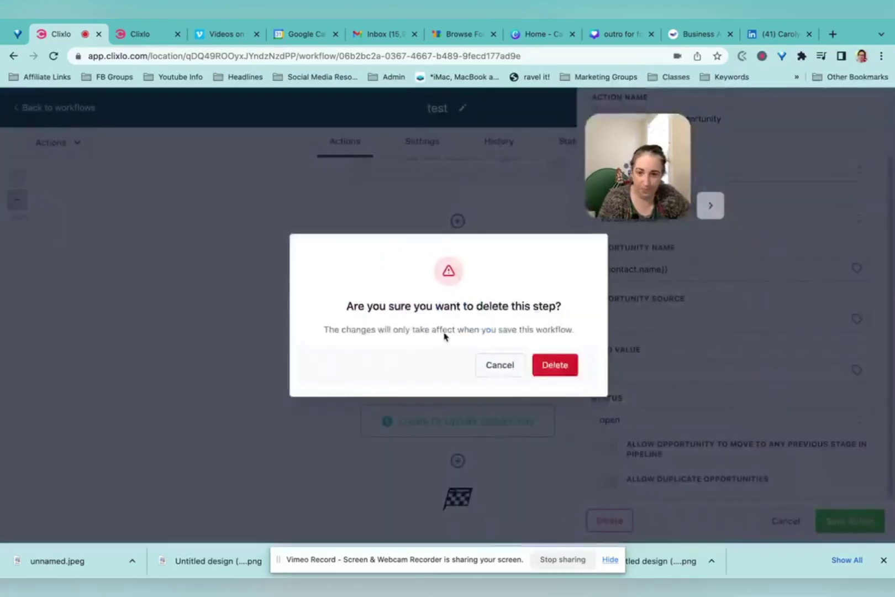
pyautogui.click(564, 367)
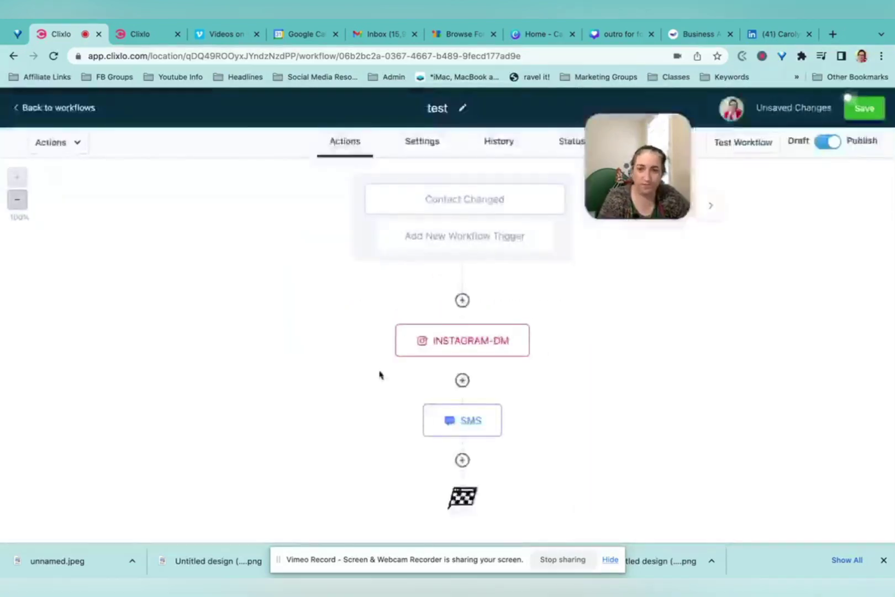
pyautogui.click(26, 109)
pyautogui.click(554, 360)
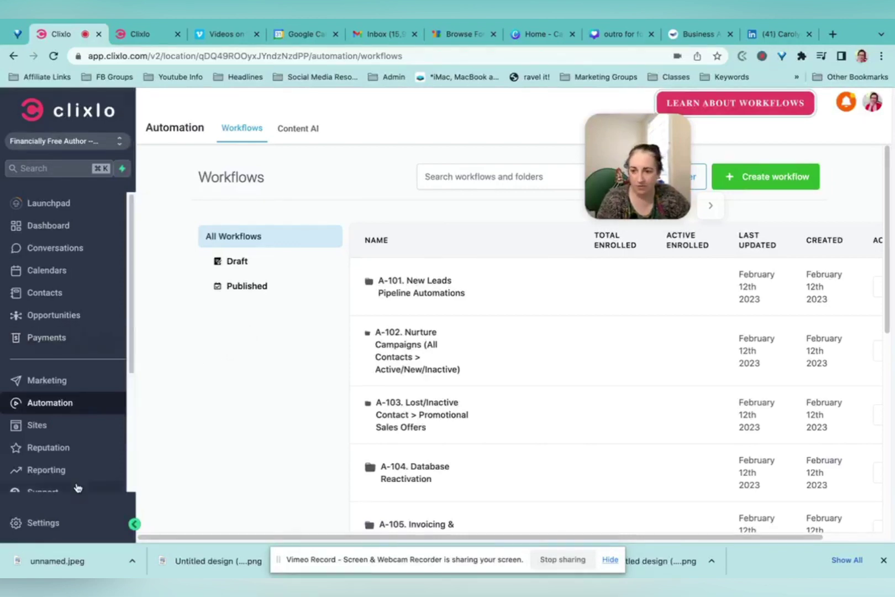
# Open the self-created workflows folder and scroll through its six published workflows, e.g. Access to membership
pyautogui.scroll(-5, 310, 359)
pyautogui.scroll(2, 309, 360)
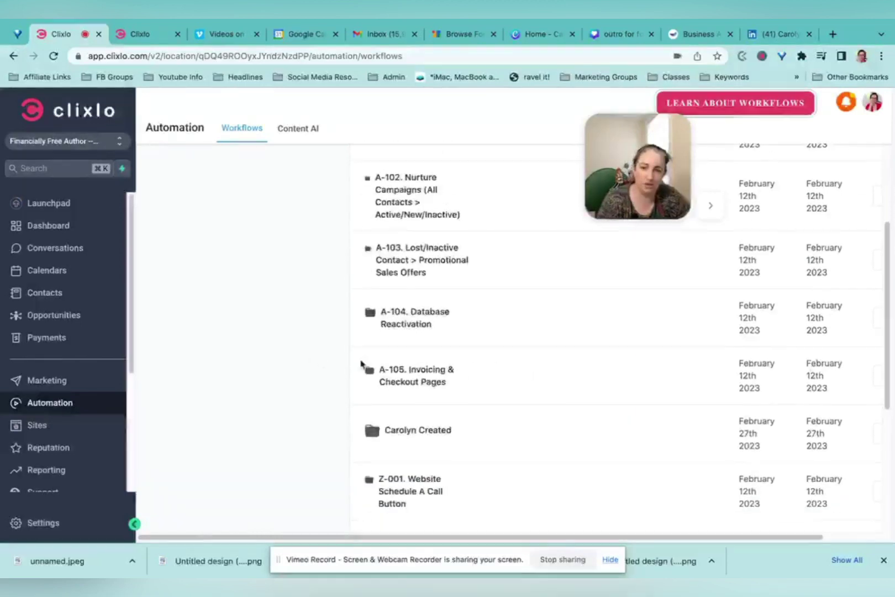
pyautogui.scroll(-2, 412, 376)
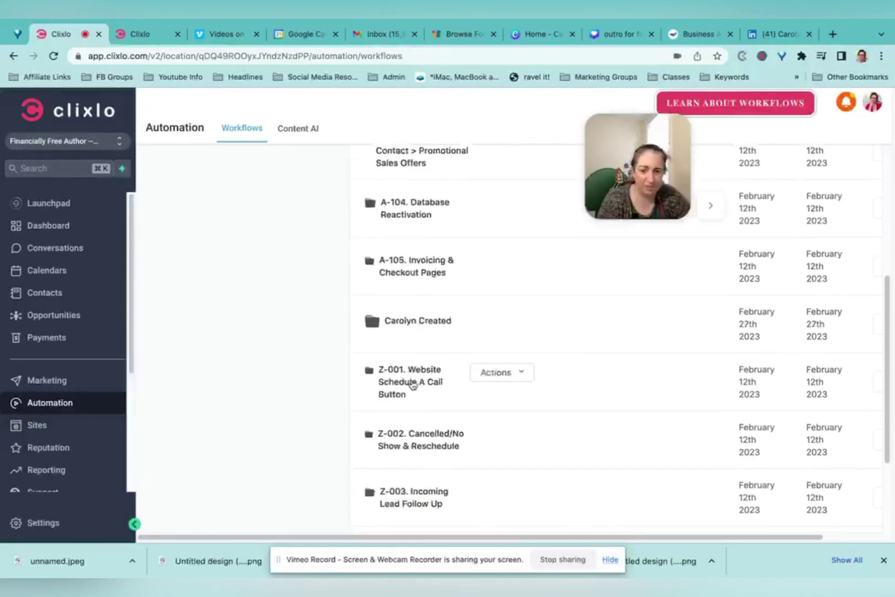
pyautogui.click(414, 321)
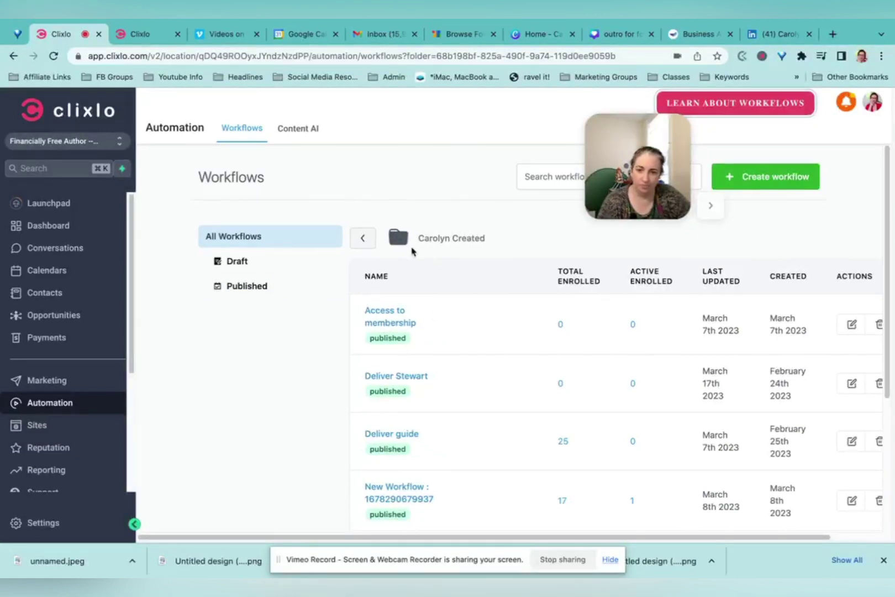
pyautogui.scroll(-2, 462, 399)
pyautogui.scroll(-2, 291, 397)
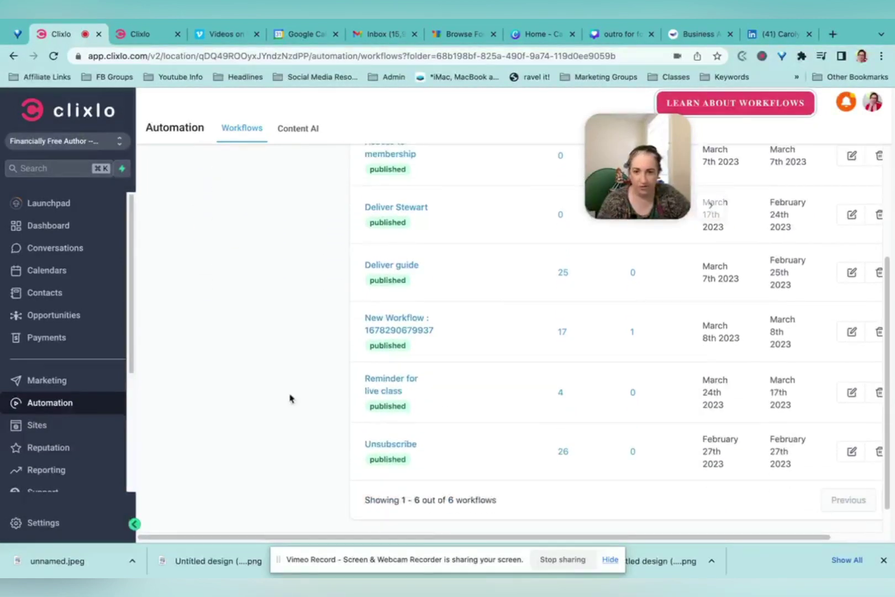
pyautogui.scroll(3, 290, 397)
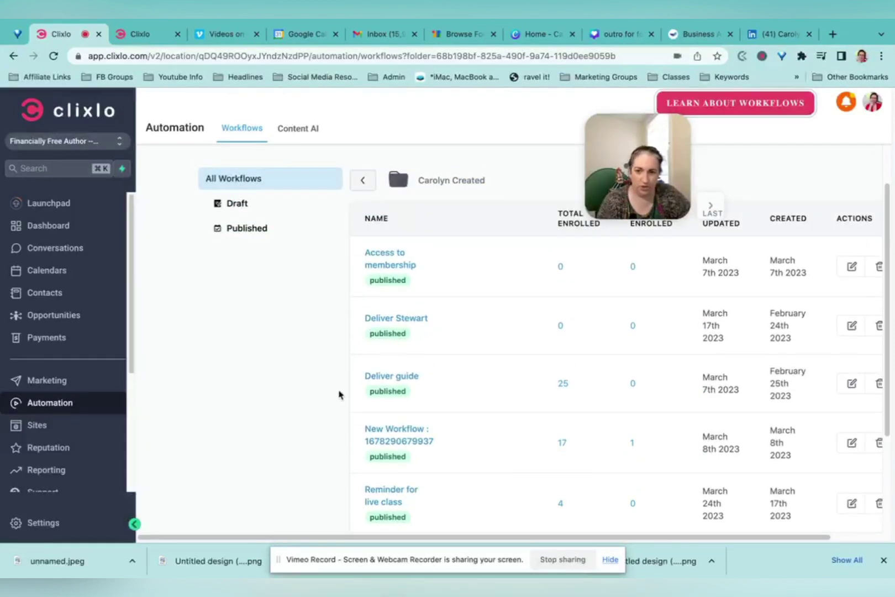
# Open the Deliver guide workflow and inspect its final Add Tag step applying the newsletter tag
pyautogui.click(377, 379)
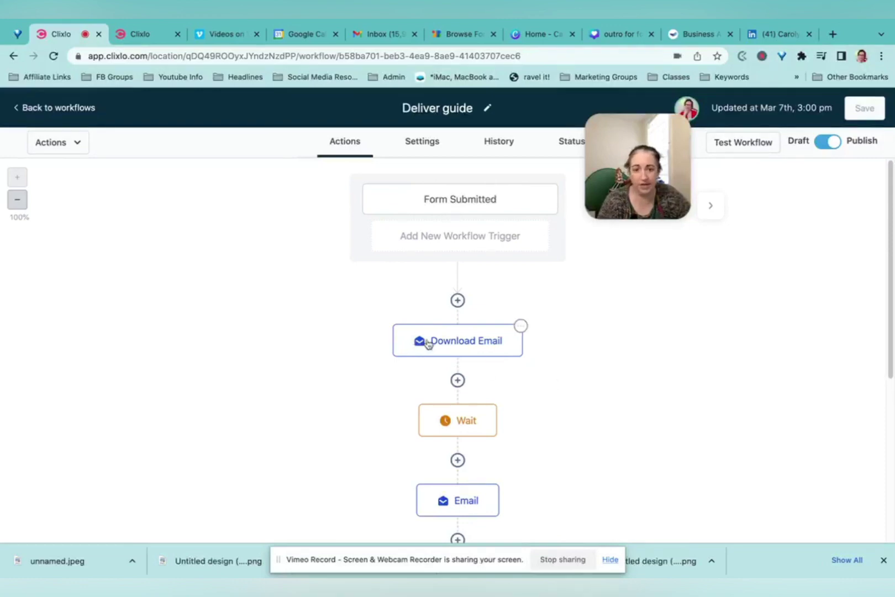
pyautogui.scroll(-3, 478, 428)
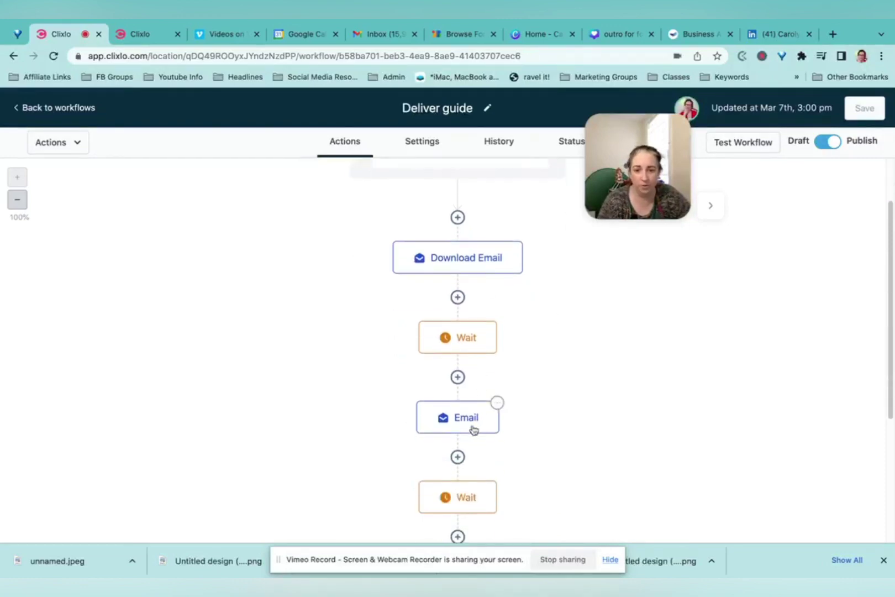
pyautogui.scroll(-1, 442, 414)
pyautogui.scroll(-10, 455, 487)
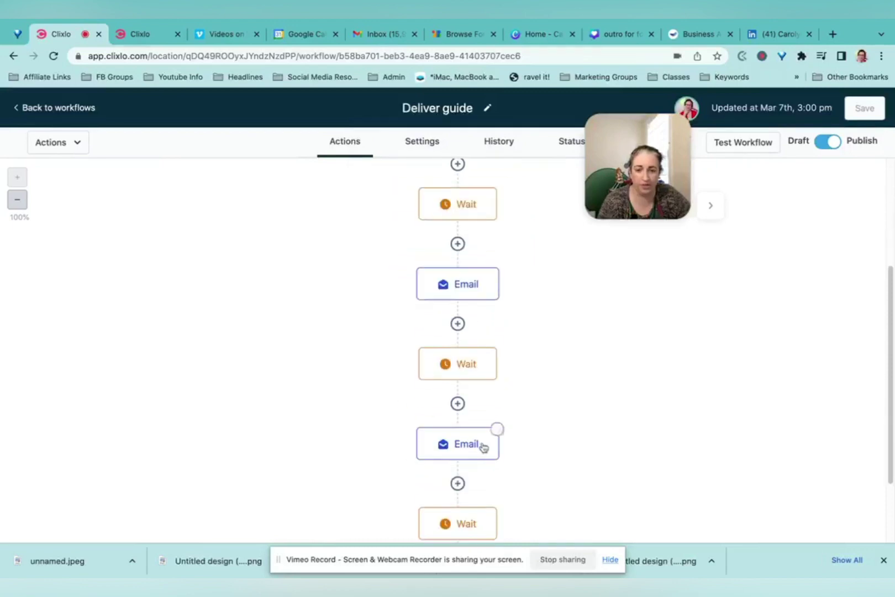
pyautogui.click(476, 426)
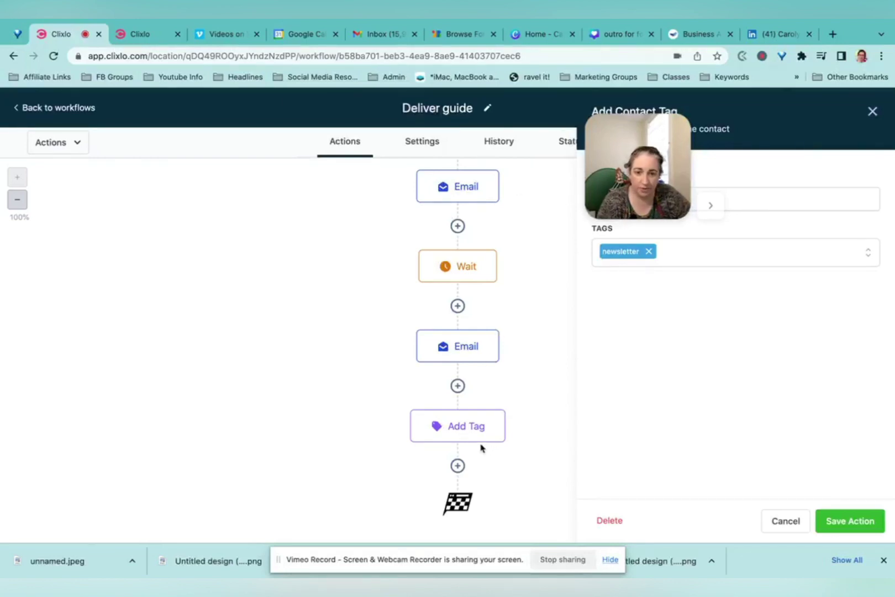
# Open Access to membership and confirm its Membership Grant Offer is Website Traffic School Membership
pyautogui.click(35, 109)
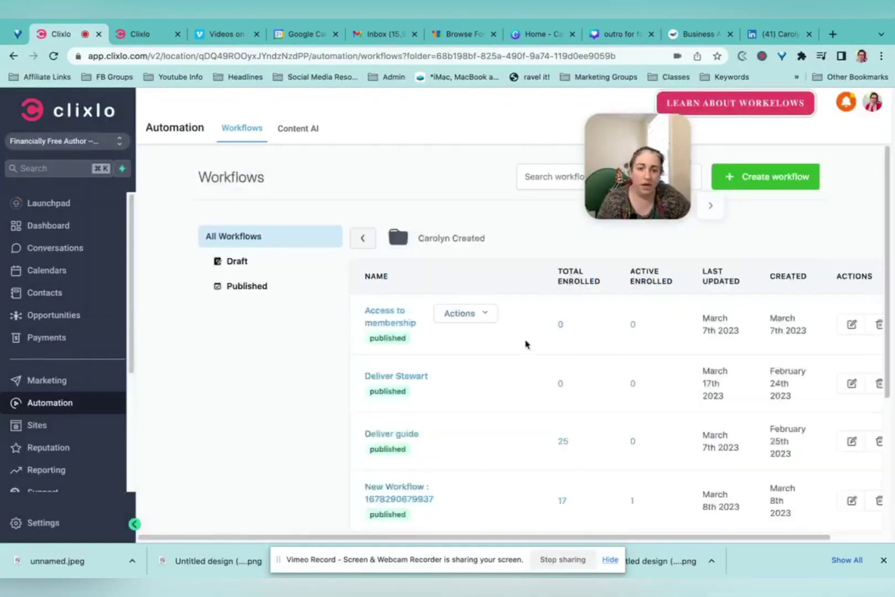
pyautogui.click(387, 318)
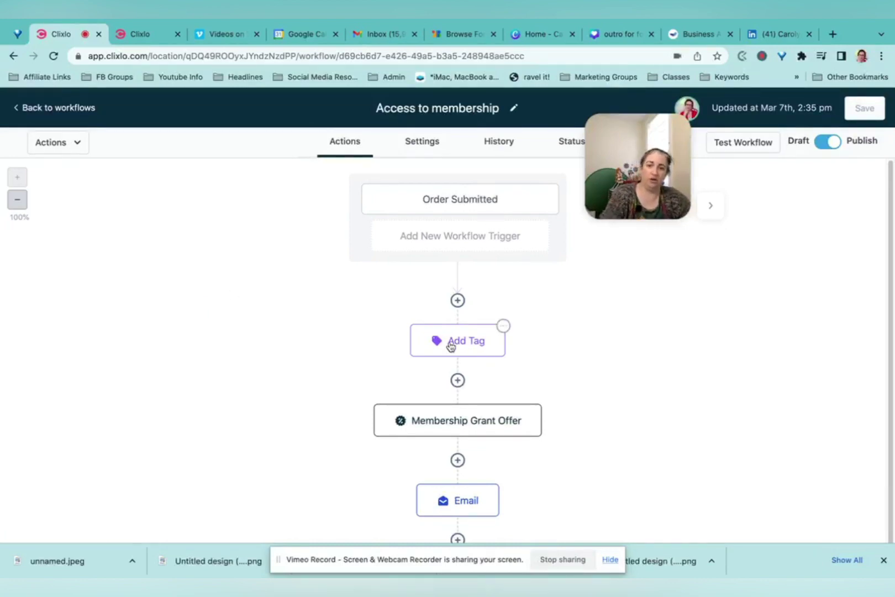
pyautogui.click(463, 425)
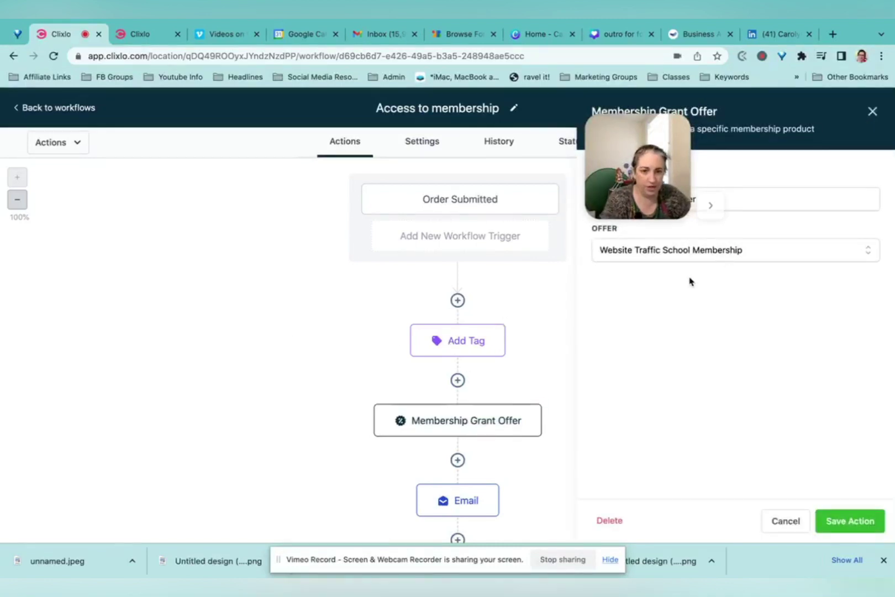
pyautogui.scroll(-3, 324, 292)
# Open the workflow's Email step and scroll through its welcome message to new enrollees
pyautogui.click(461, 421)
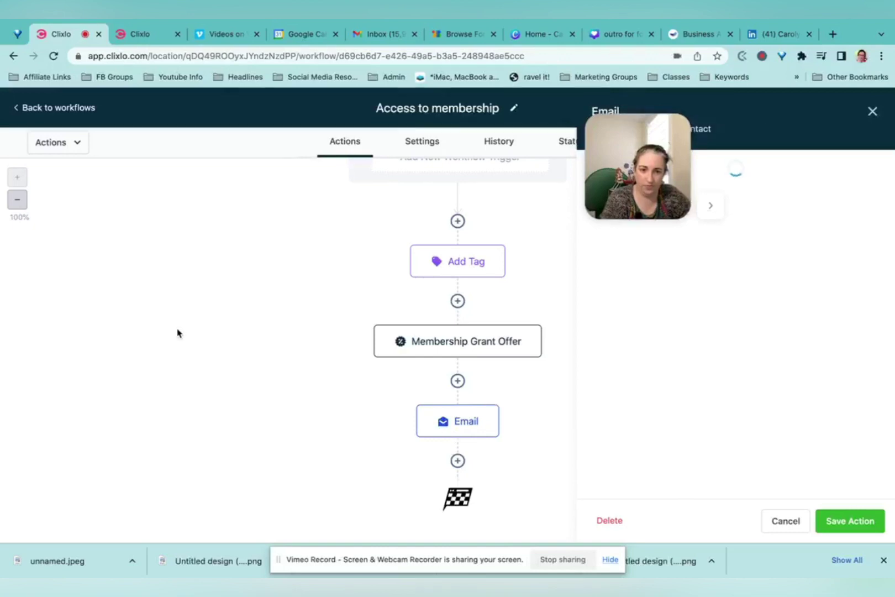
pyautogui.scroll(-2, 711, 305)
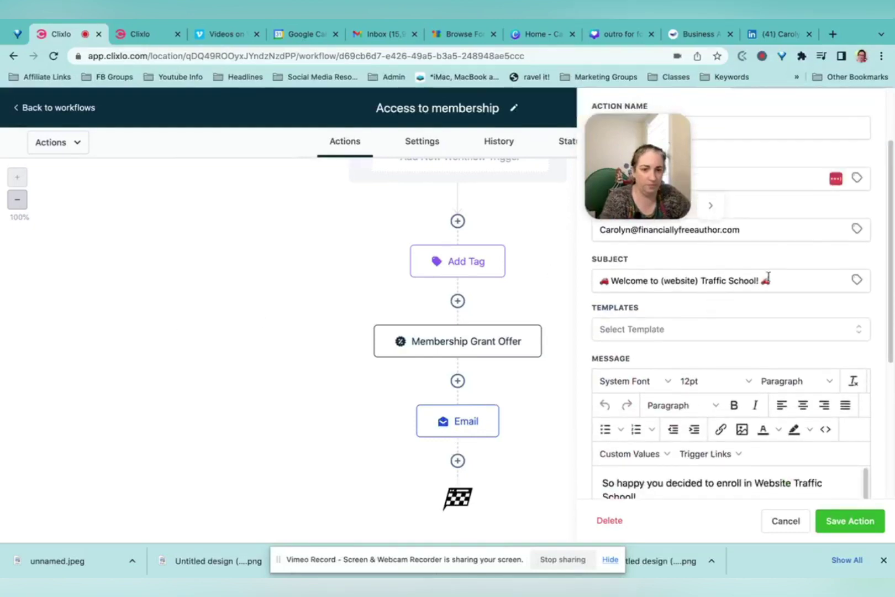
pyautogui.scroll(-5, 661, 296)
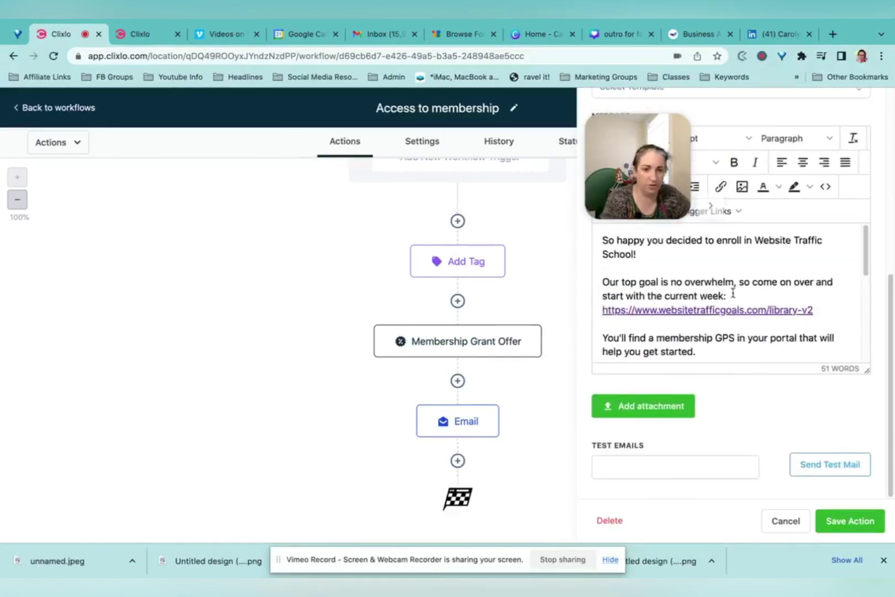
pyautogui.scroll(-4, 741, 323)
pyautogui.scroll(4, 719, 304)
pyautogui.scroll(1, 721, 240)
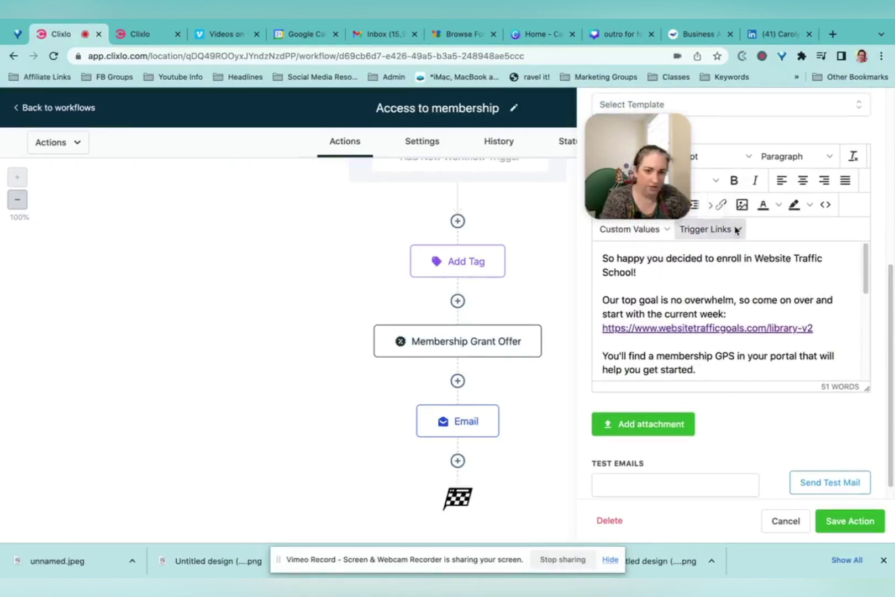
# Browse the email's Custom Values and Trigger Links without inserting anything, then cancel the email panel
pyautogui.click(739, 230)
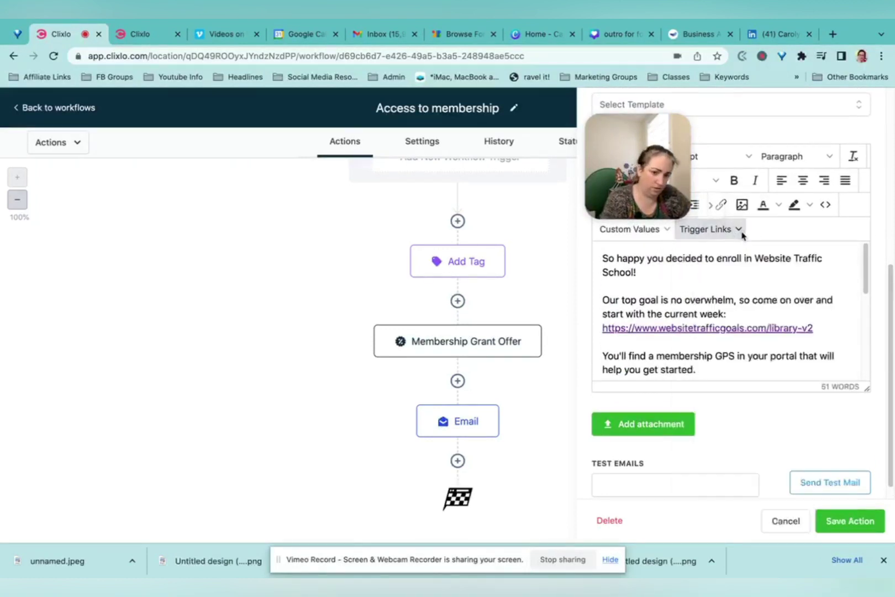
pyautogui.click(666, 235)
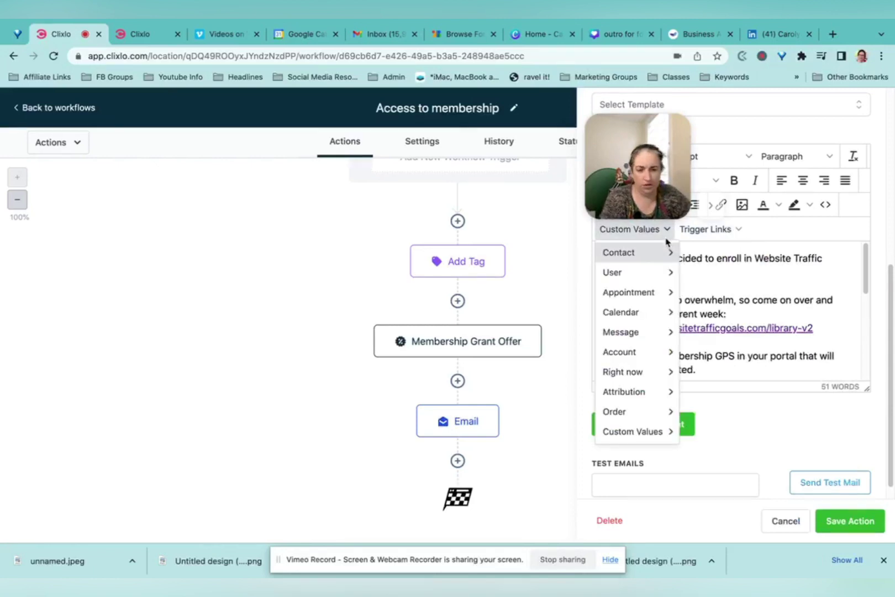
pyautogui.moveTo(673, 412)
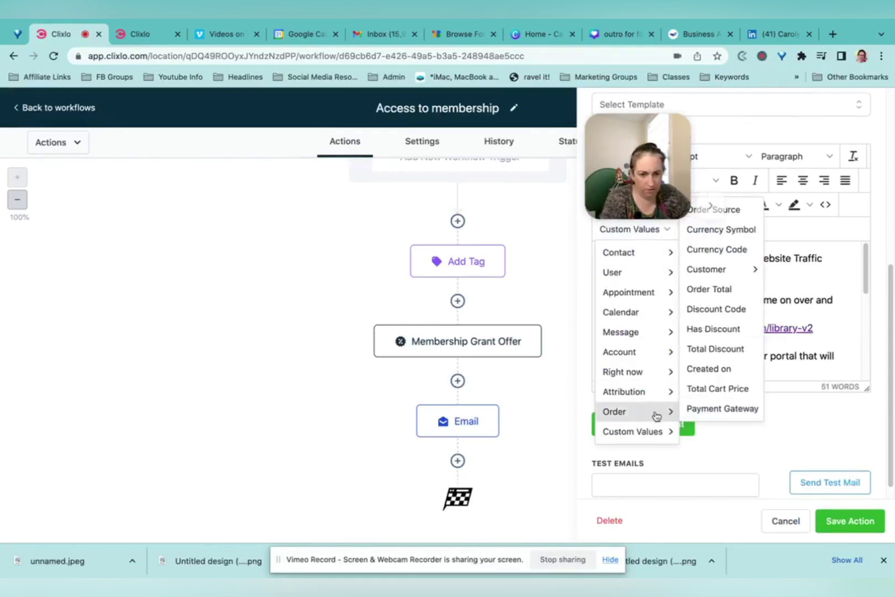
pyautogui.moveTo(651, 440)
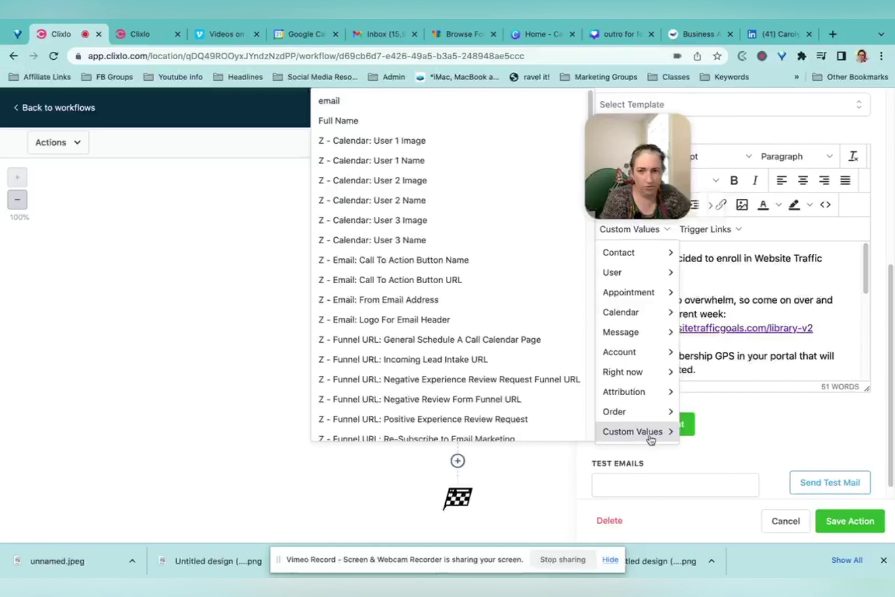
pyautogui.moveTo(633, 351)
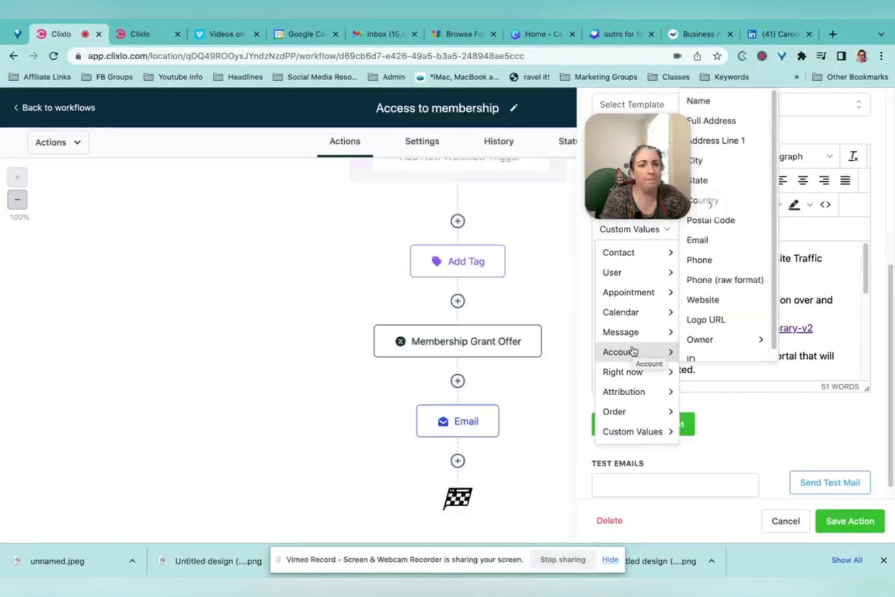
pyautogui.moveTo(624, 290)
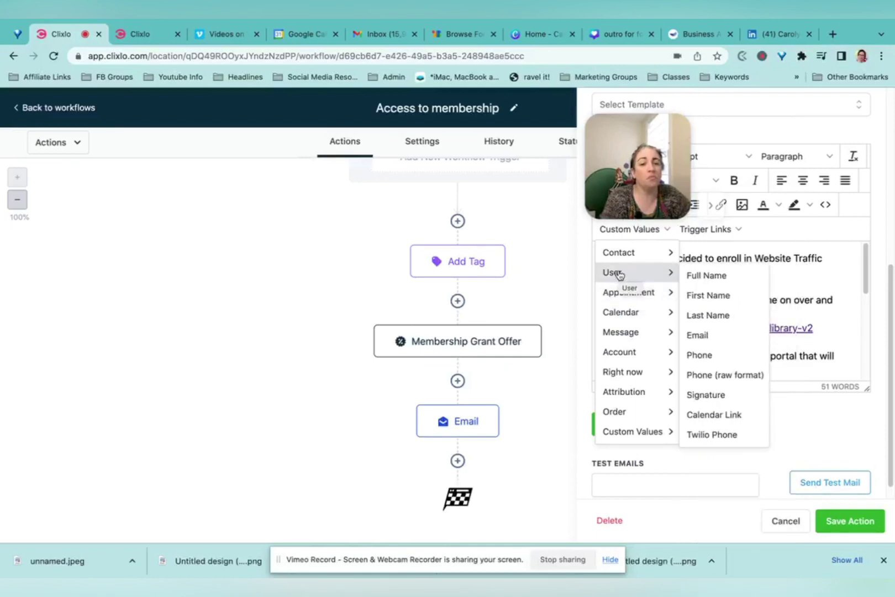
pyautogui.moveTo(622, 371)
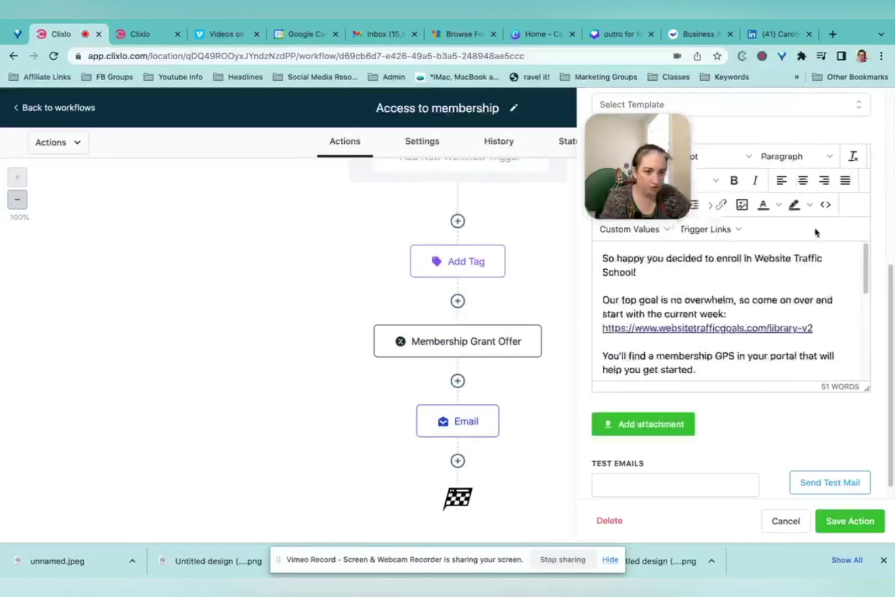
pyautogui.click(741, 230)
pyautogui.click(741, 230)
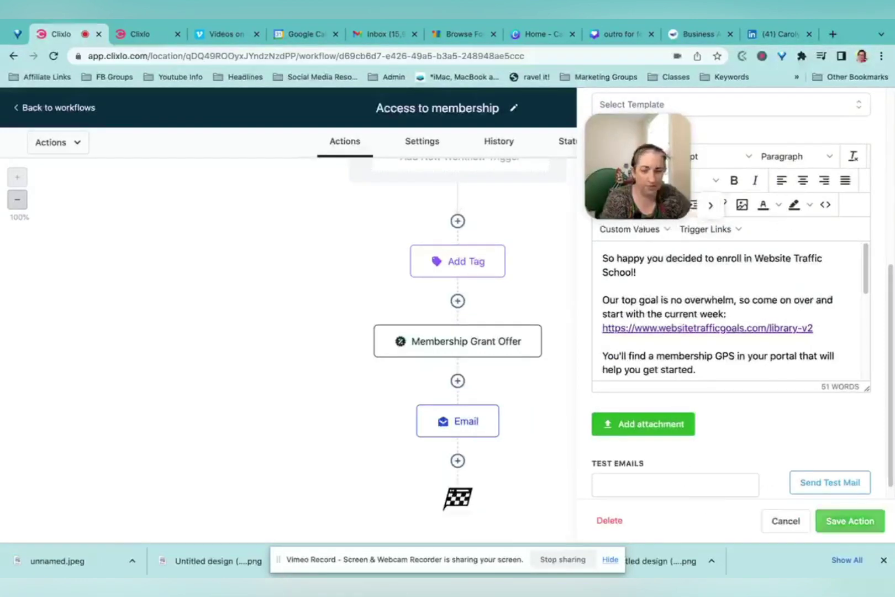
pyautogui.click(796, 527)
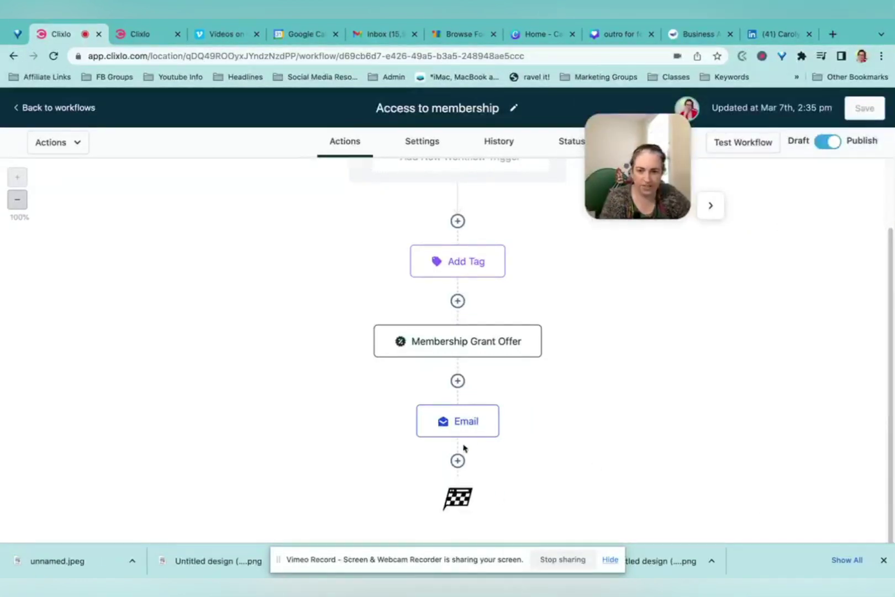
# Go back to the workflows list and open the Reminder for live class workflow
pyautogui.scroll(2, 381, 360)
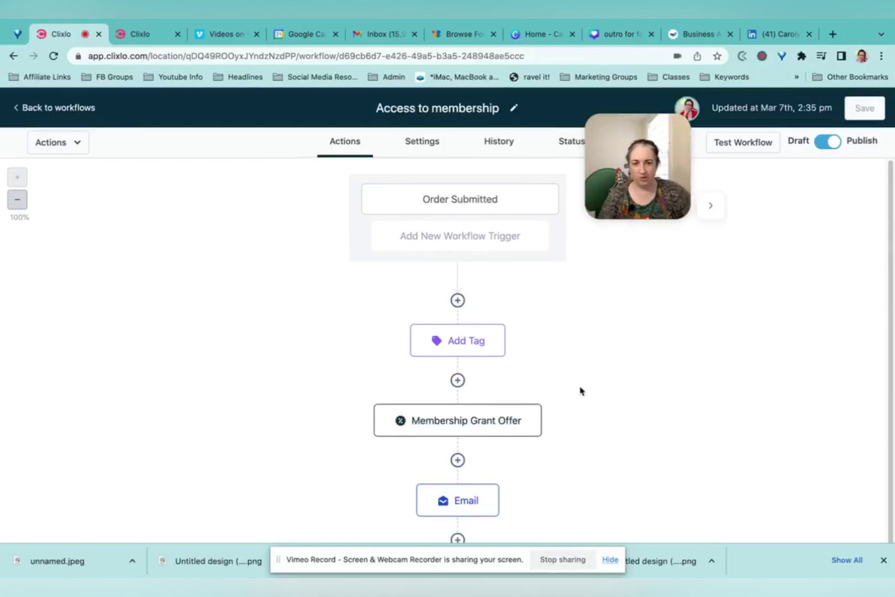
pyautogui.click(53, 107)
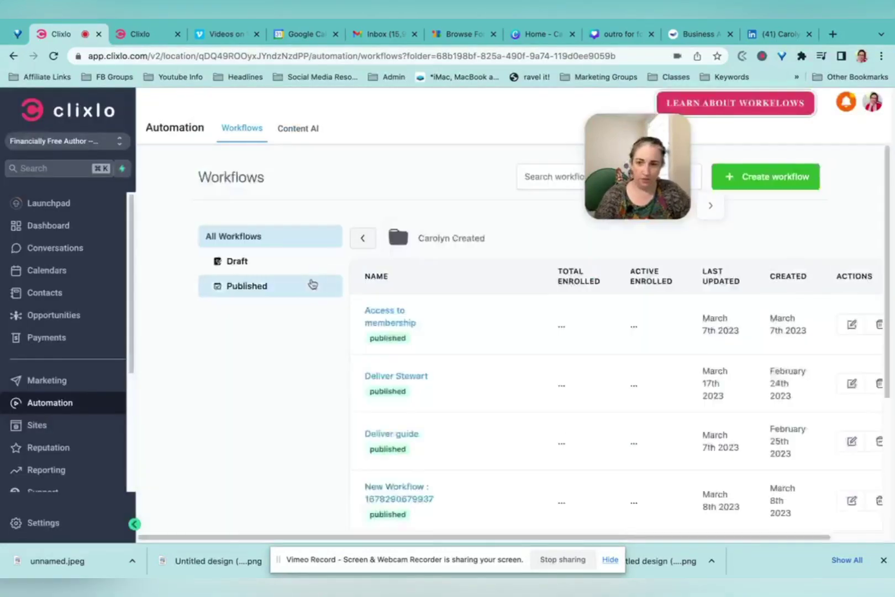
pyautogui.scroll(-4, 488, 464)
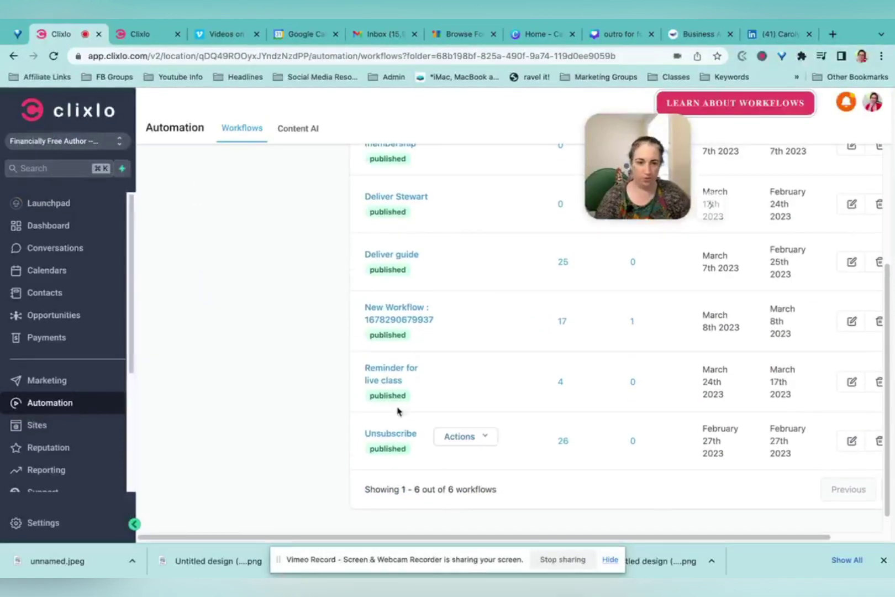
pyautogui.click(392, 378)
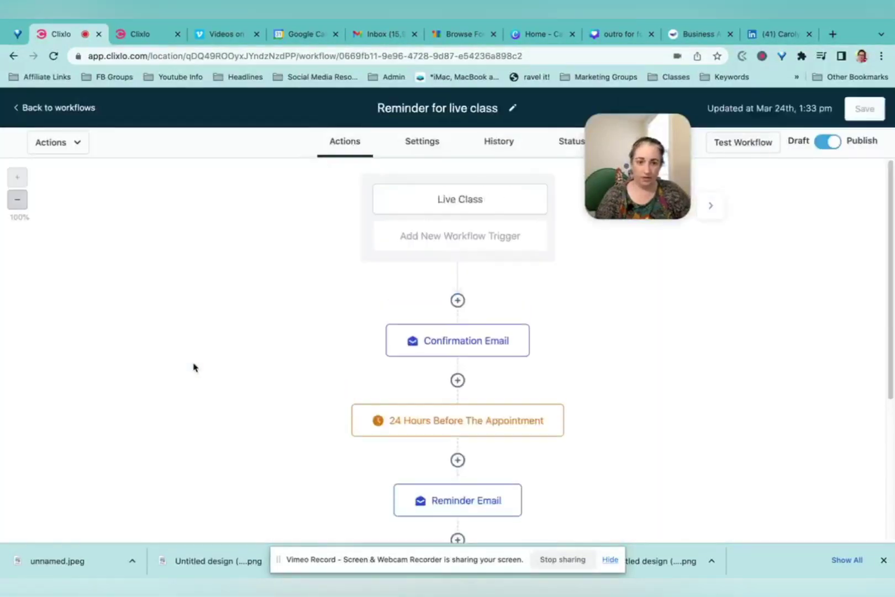
# Inspect the 24-hour wait step's Wait For options, keeping Event / Appointment time unchanged
pyautogui.click(481, 424)
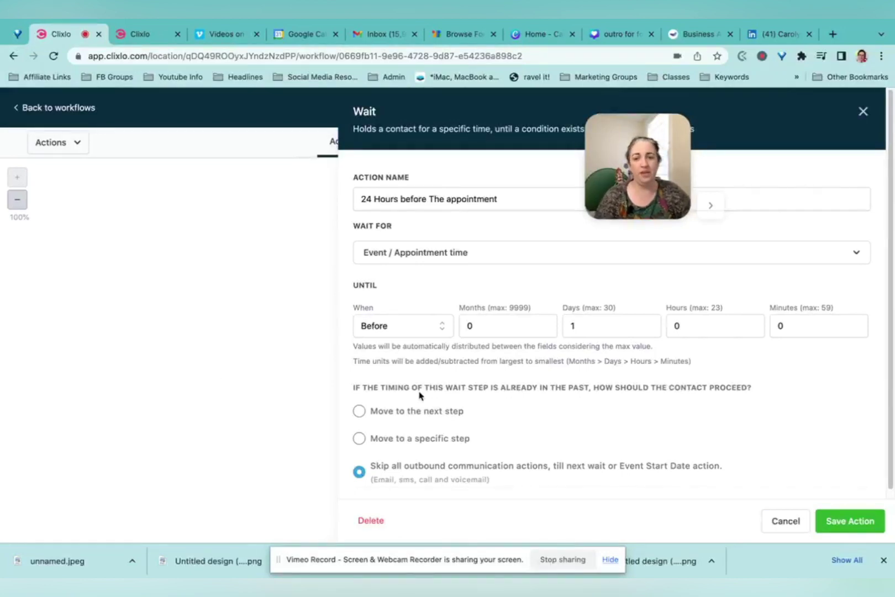
pyautogui.scroll(-1, 421, 342)
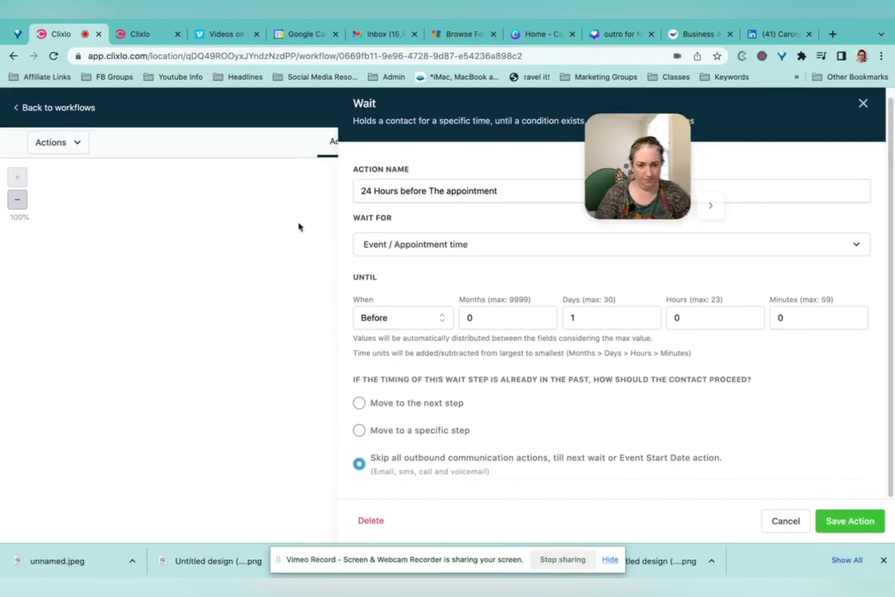
pyautogui.click(460, 247)
pyautogui.click(459, 246)
pyautogui.click(458, 246)
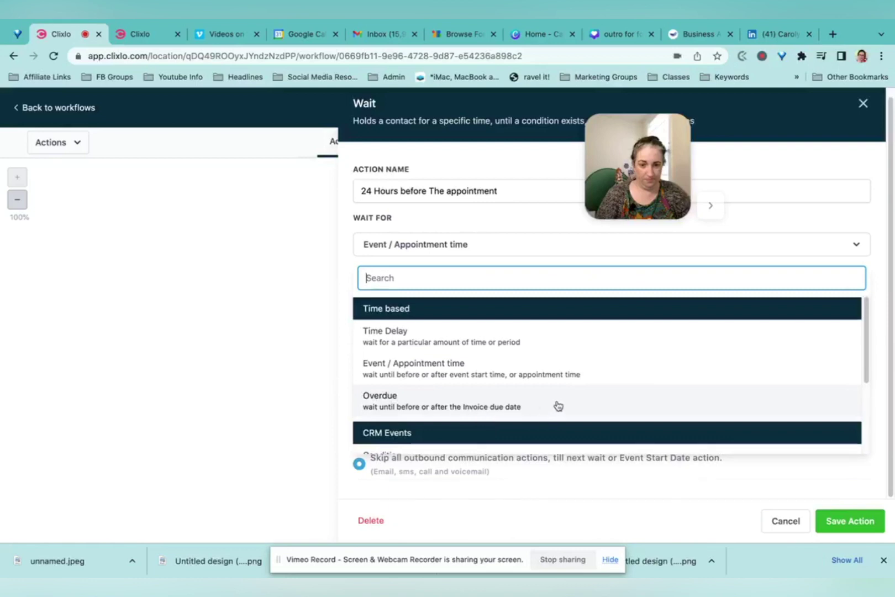
pyautogui.click(287, 370)
# Close the wait step, re-save the Live Class trigger's confirmed-appointment filters, and scan all steps
pyautogui.click(774, 523)
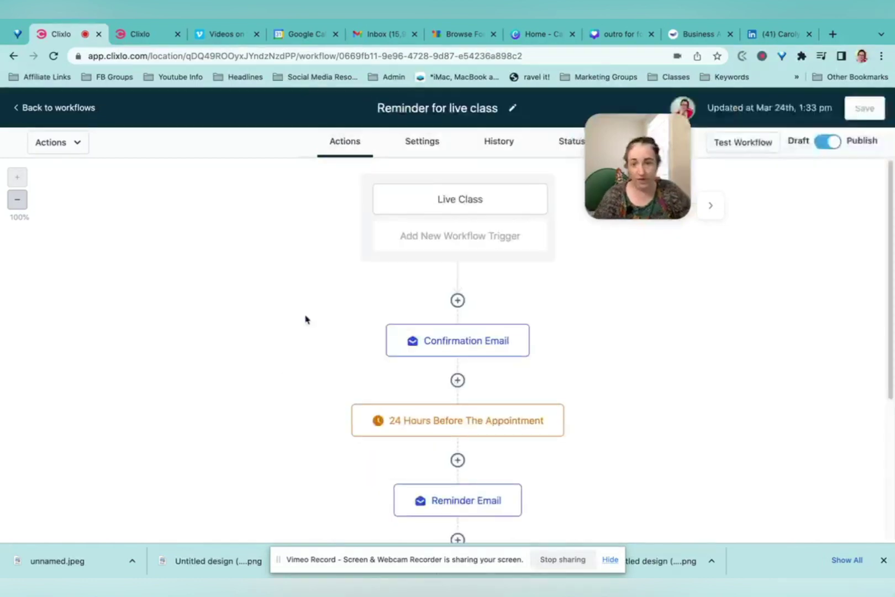
pyautogui.click(454, 199)
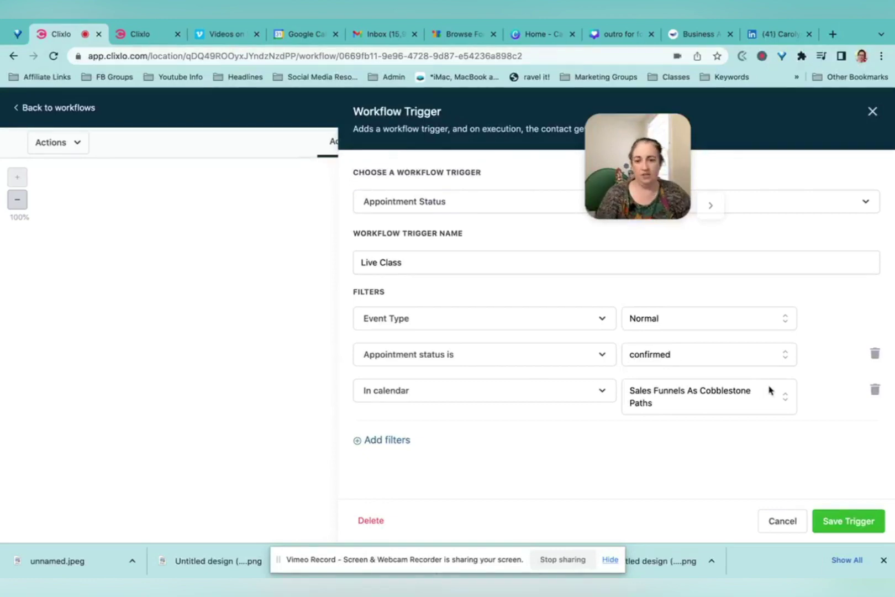
pyautogui.click(821, 522)
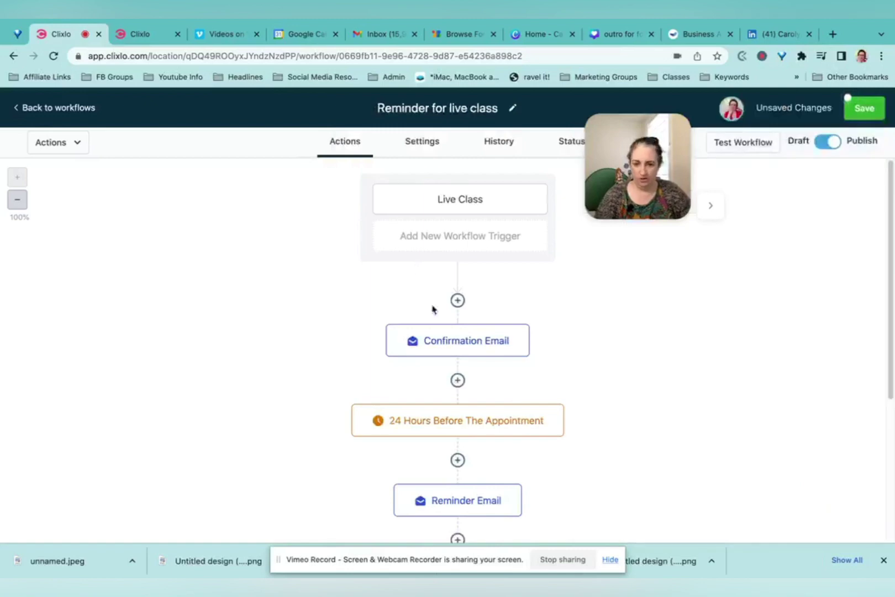
pyautogui.scroll(-5, 465, 402)
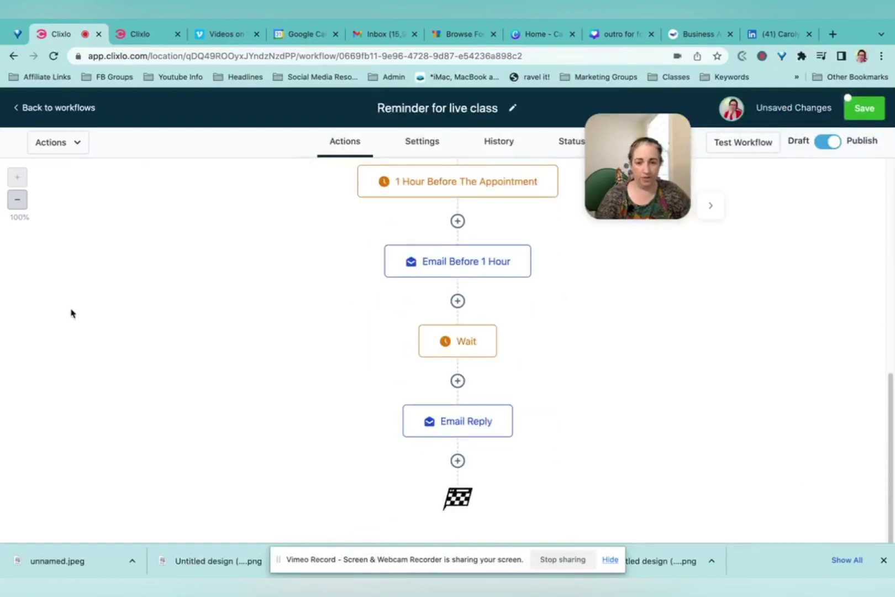
pyautogui.scroll(4, 108, 208)
pyautogui.scroll(3, 107, 207)
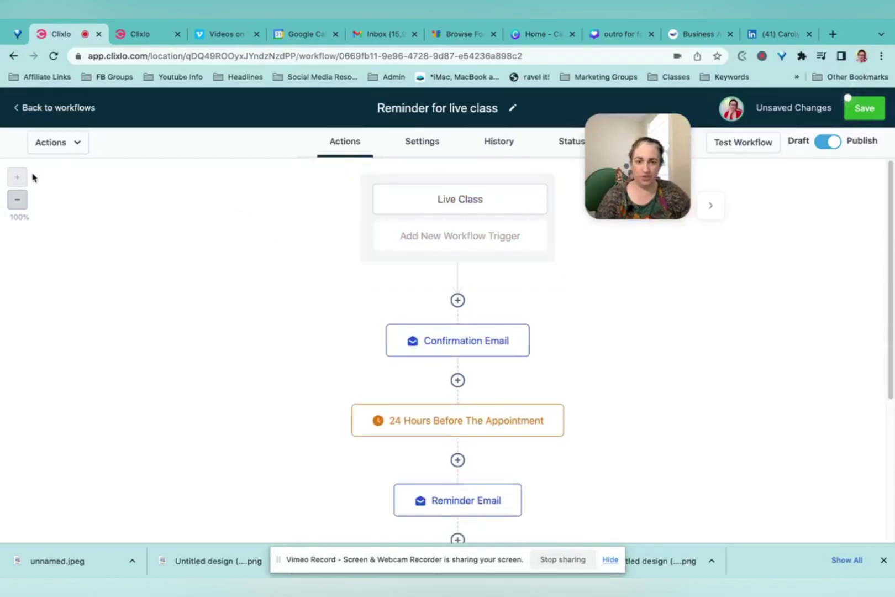
# Run a workflow test on a contact found by searching their name
pyautogui.click(750, 142)
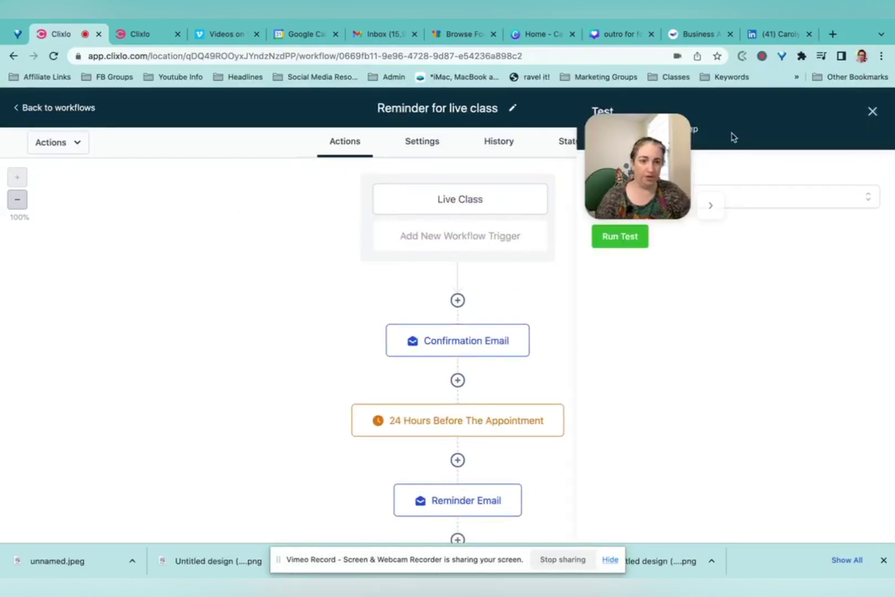
pyautogui.click(727, 196)
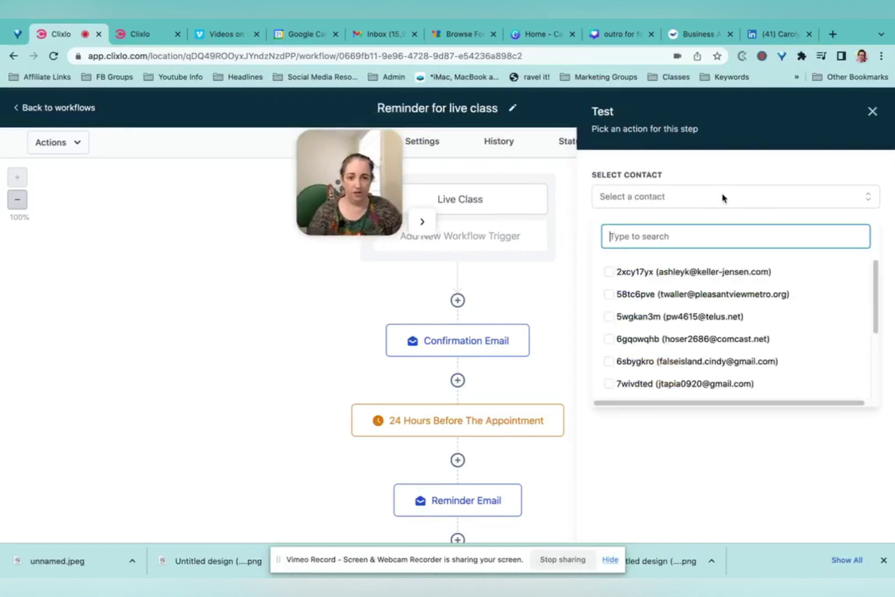
pyautogui.write('carolyn')
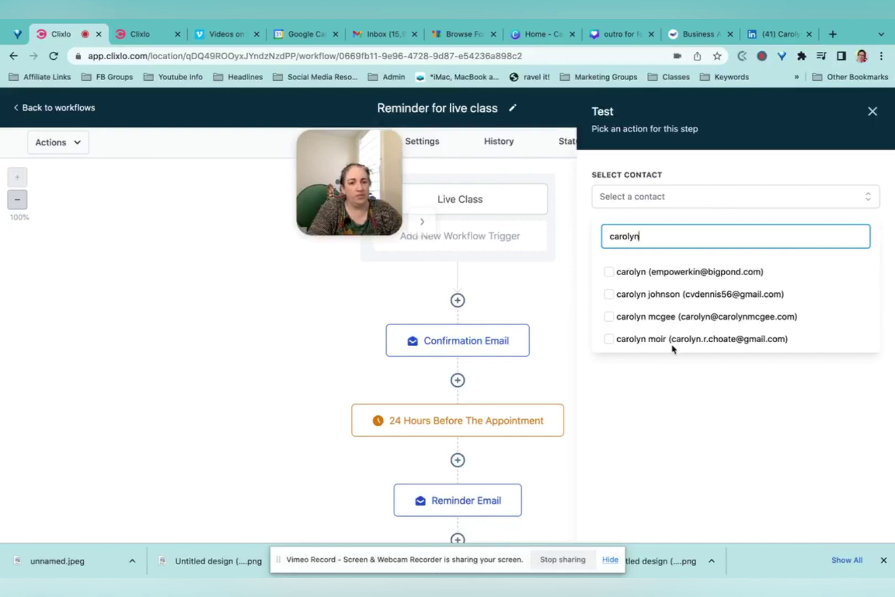
pyautogui.click(674, 339)
pyautogui.click(795, 177)
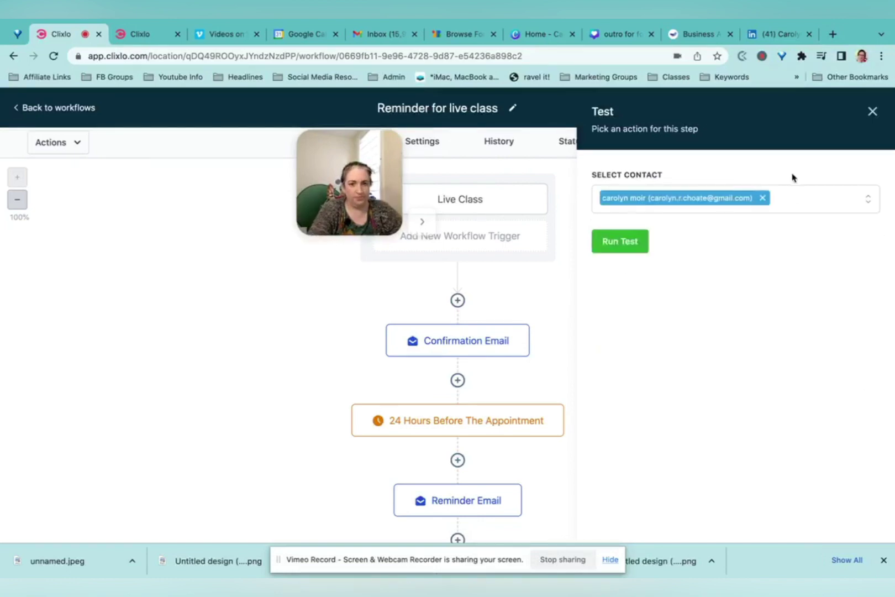
pyautogui.click(625, 241)
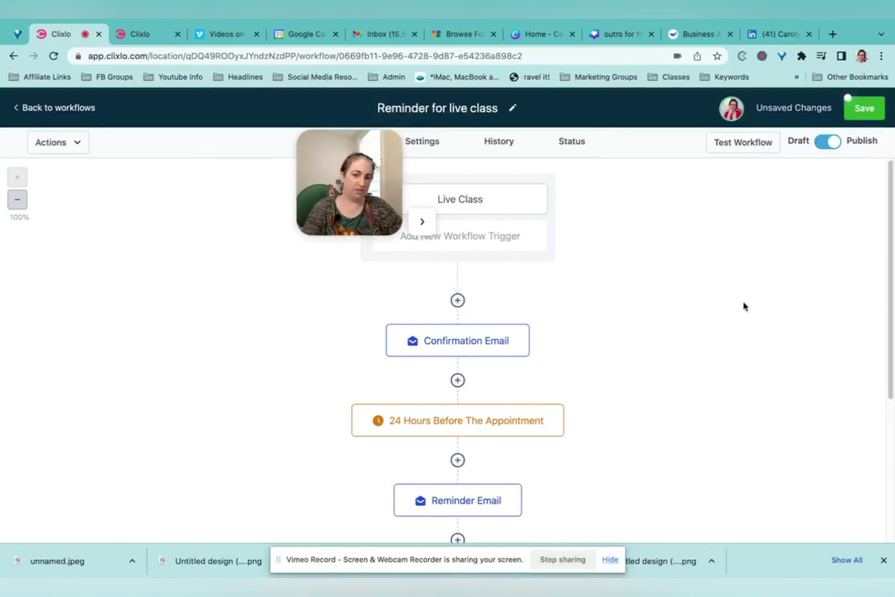
# Save the Reminder for live class workflow and go back to the Automation Workflows list
pyautogui.scroll(-5, 690, 315)
pyautogui.scroll(5, 685, 313)
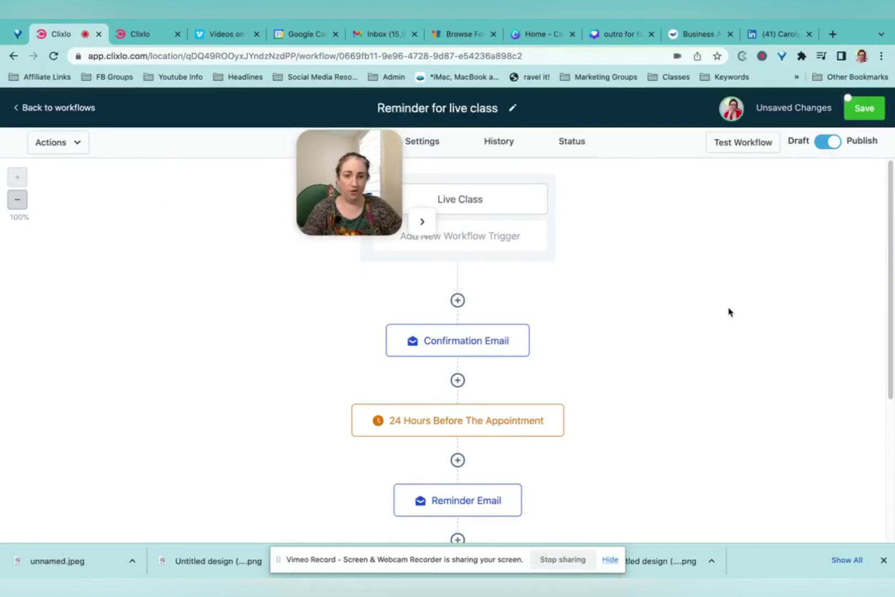
pyautogui.click(870, 113)
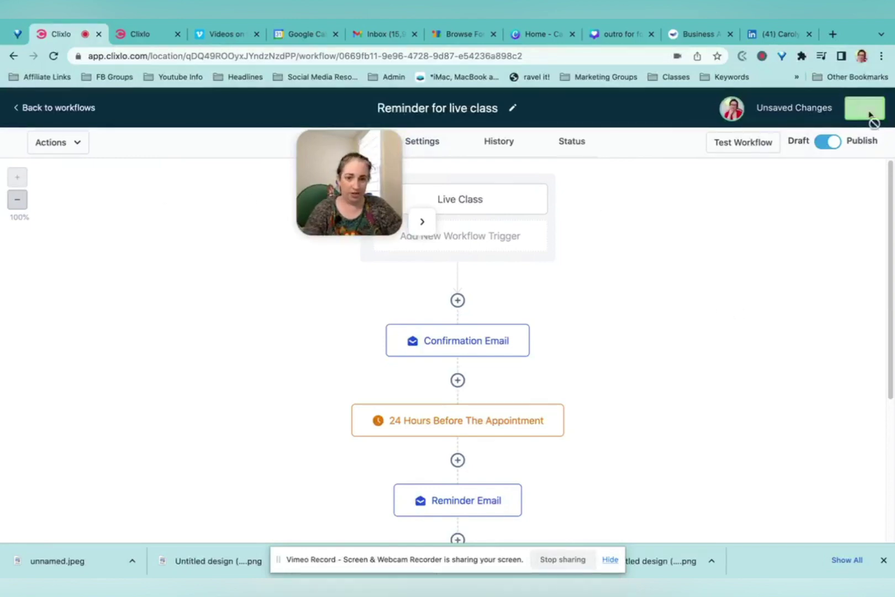
pyautogui.click(67, 106)
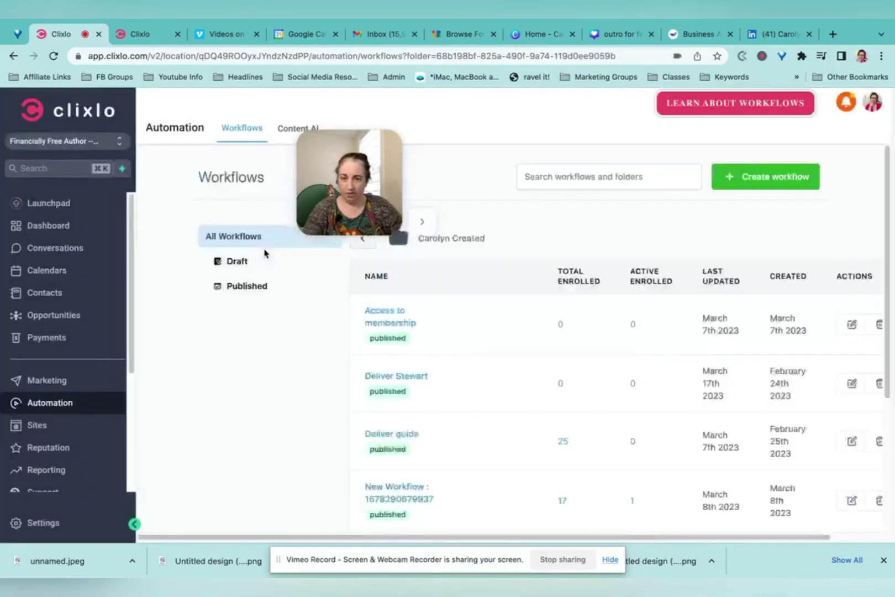